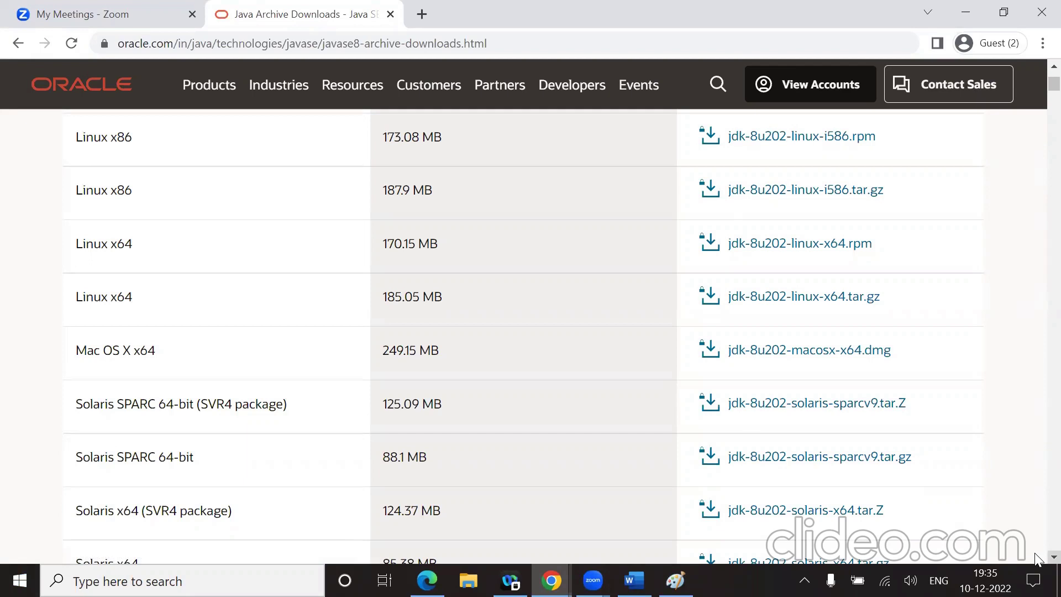
# Locate the jdk-8u202-windows-x64.exe download in the Java SE 8u202 list and highlight its platform name and file size
pyautogui.scroll(-1, 1037, 559)
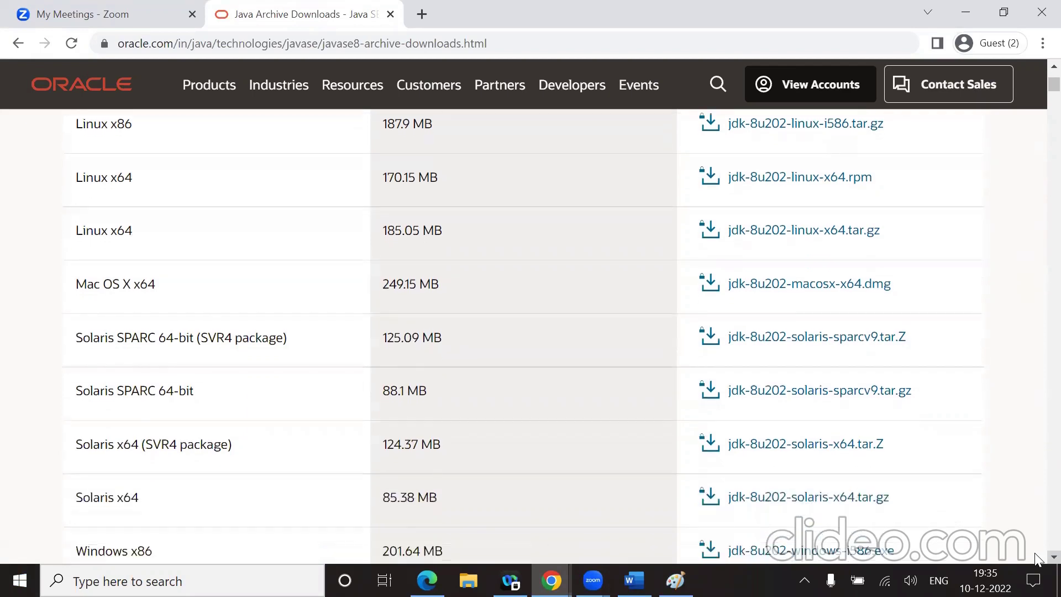
pyautogui.scroll(-2, 1037, 559)
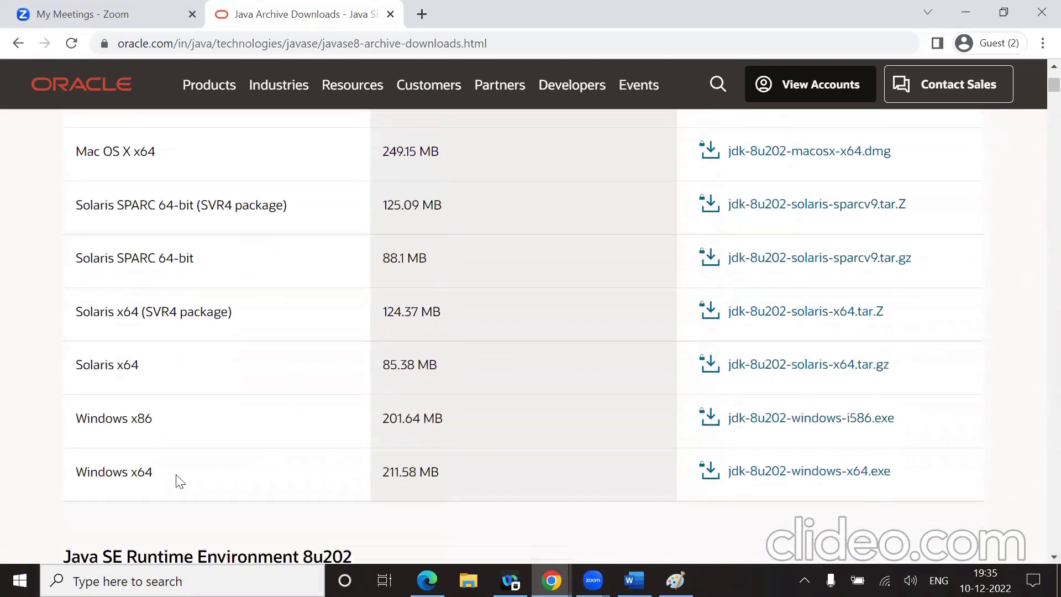
pyautogui.click(777, 473)
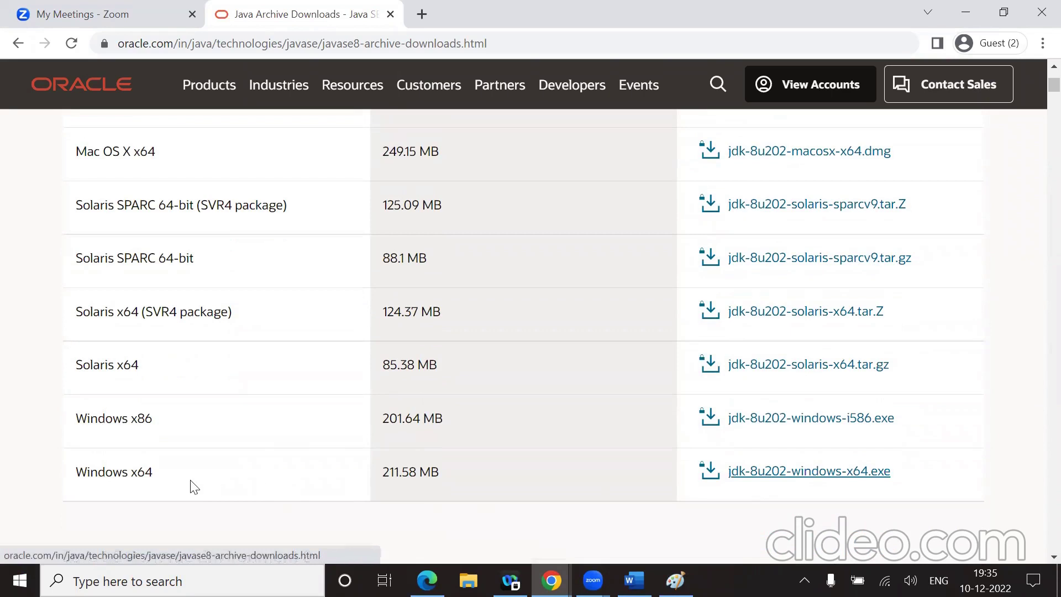
pyautogui.moveTo(154, 471); pyautogui.dragTo(75, 469)
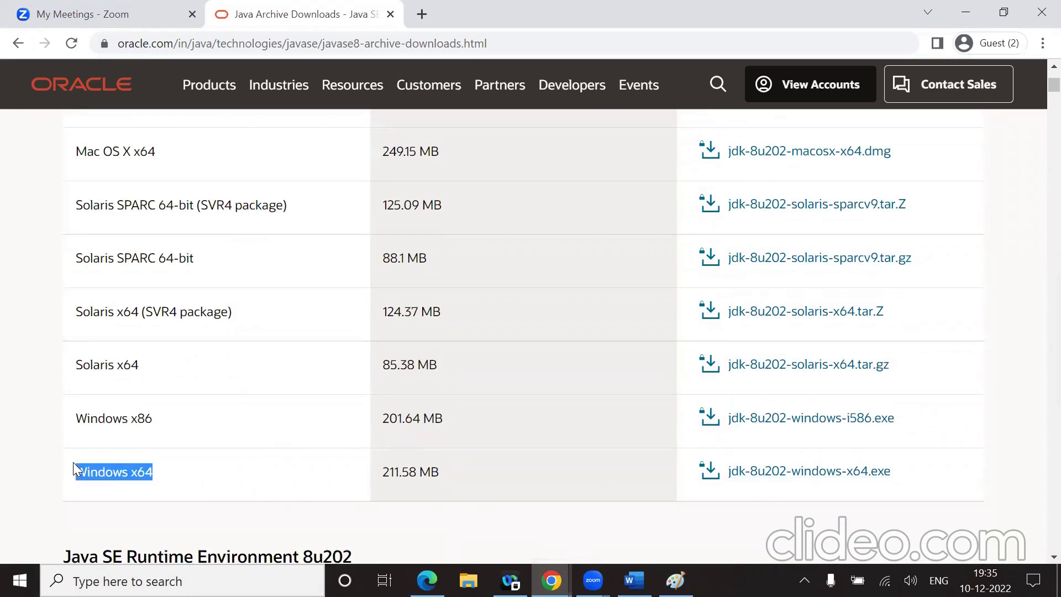
pyautogui.moveTo(441, 474); pyautogui.dragTo(383, 475)
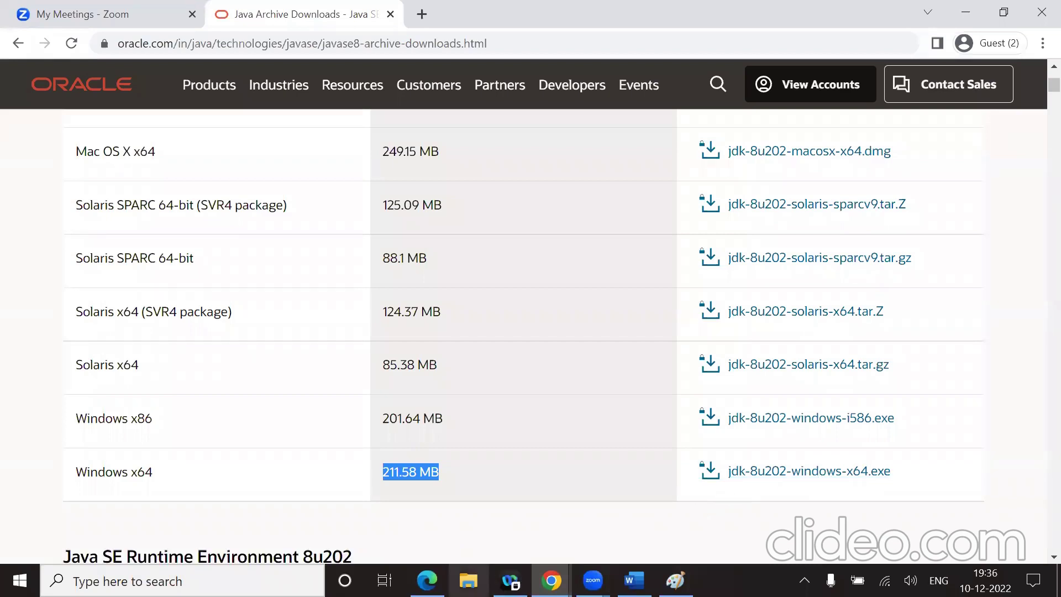
# Switch to File Explorer and open the Program Files folder on the Windows (C:) drive
pyautogui.click(469, 580)
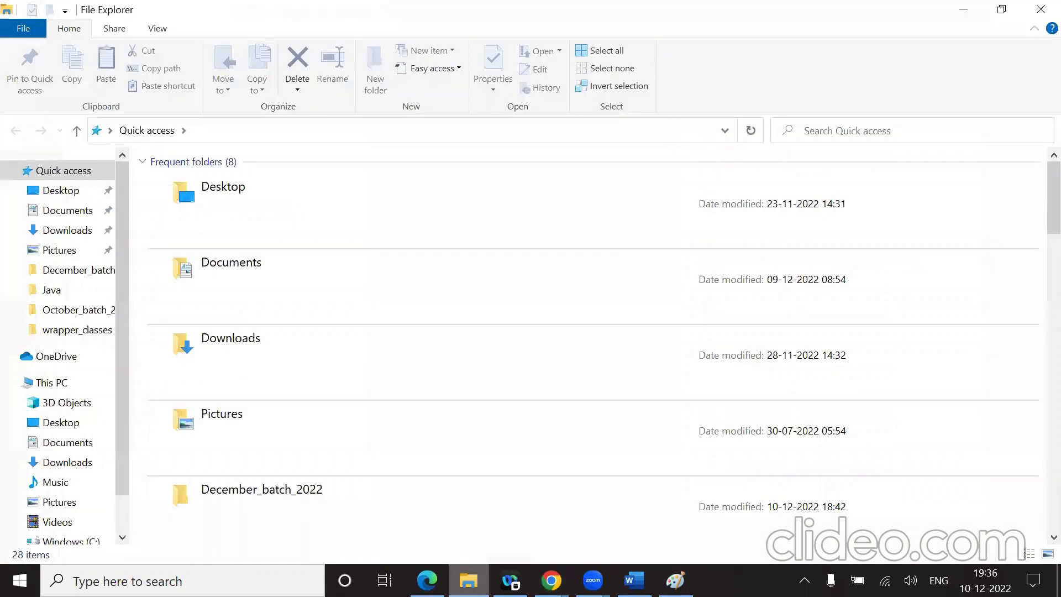
pyautogui.click(292, 427)
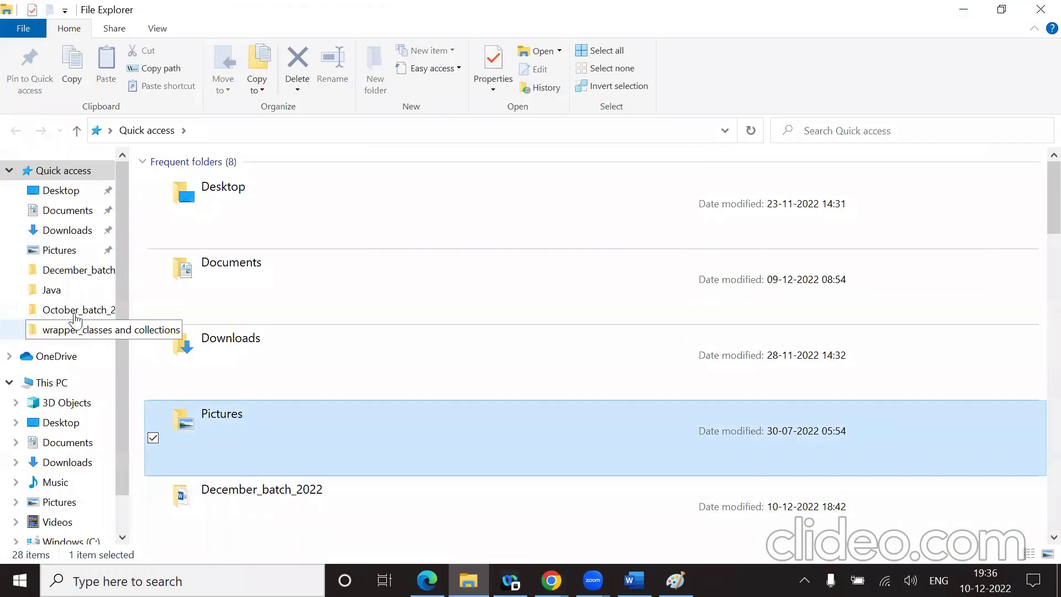
pyautogui.click(55, 383)
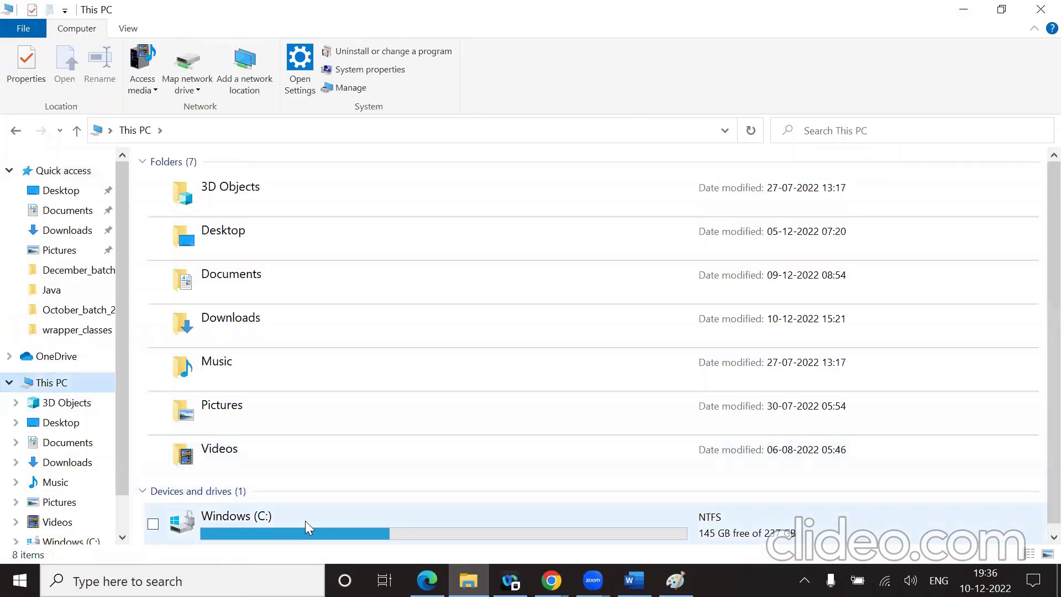
pyautogui.doubleClick(305, 521)
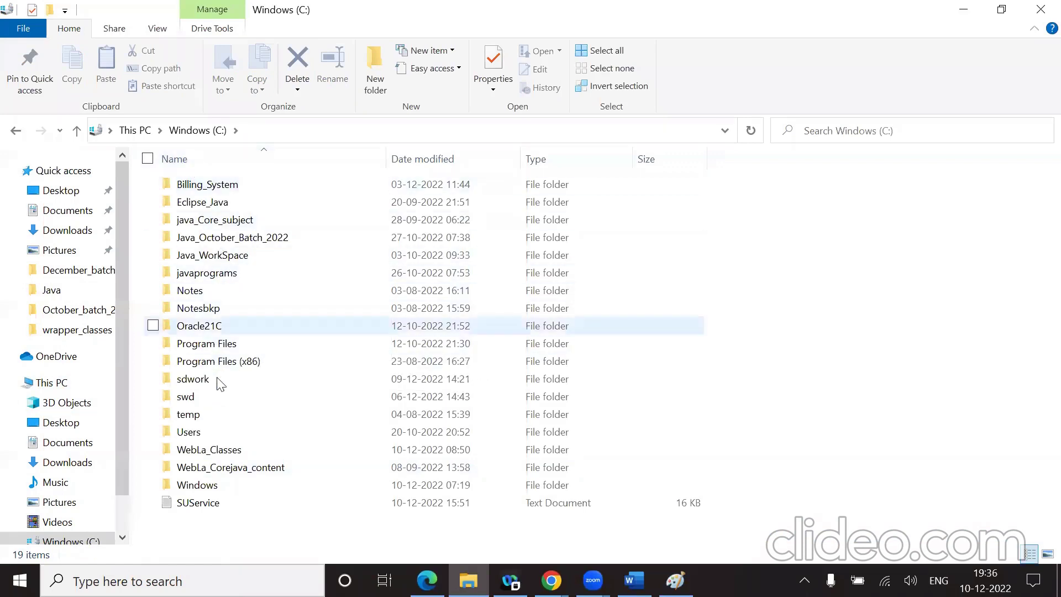
pyautogui.doubleClick(220, 345)
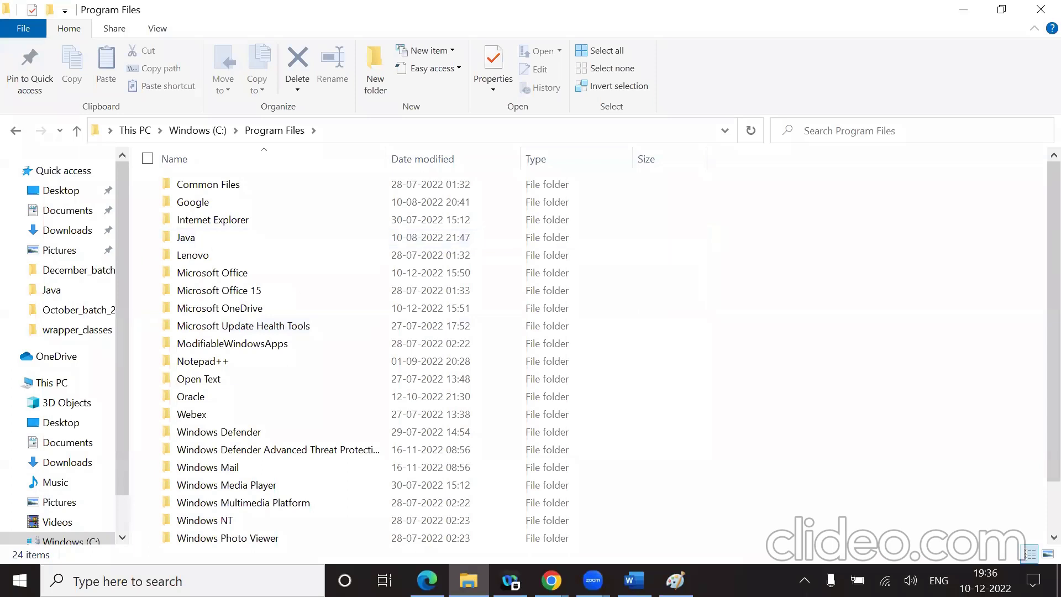
# Glance back at the JDK downloads page in Chrome, and open the Java folder inside Program Files in File Explorer
pyautogui.moveTo(551, 580)
pyautogui.click(622, 511)
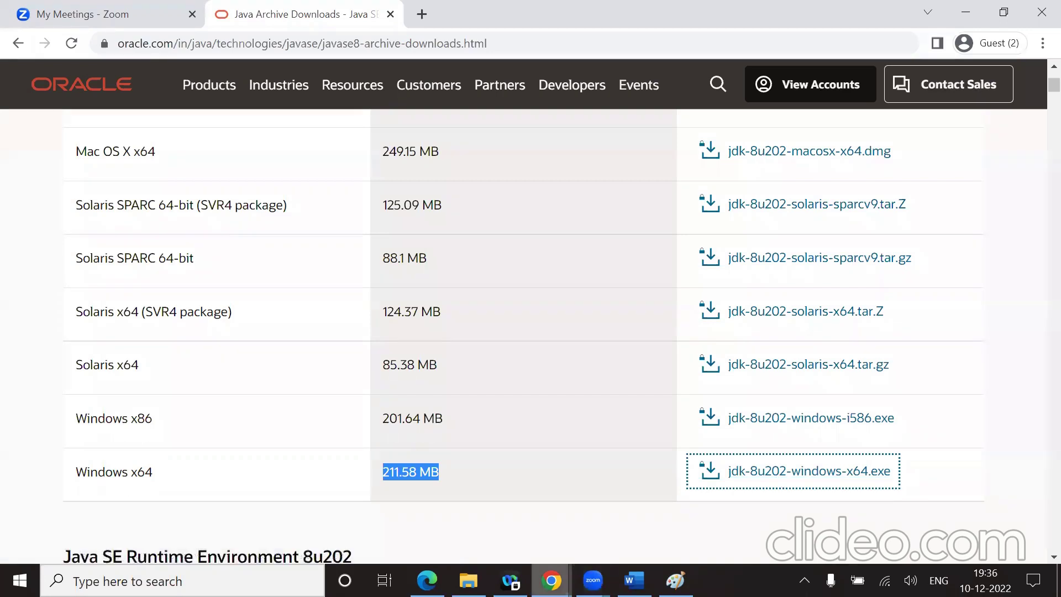
pyautogui.click(468, 580)
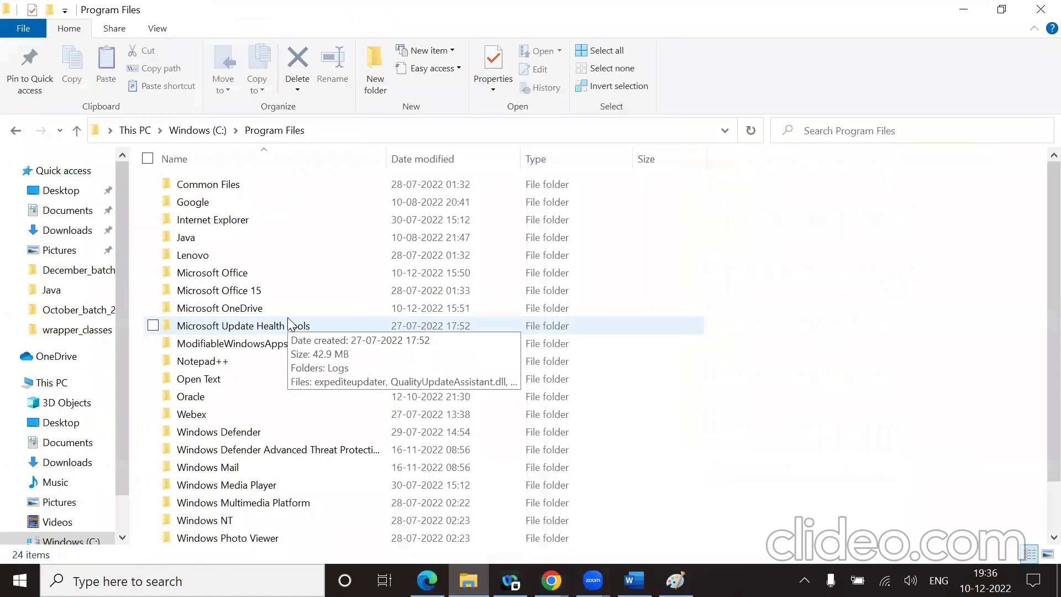
pyautogui.click(288, 326)
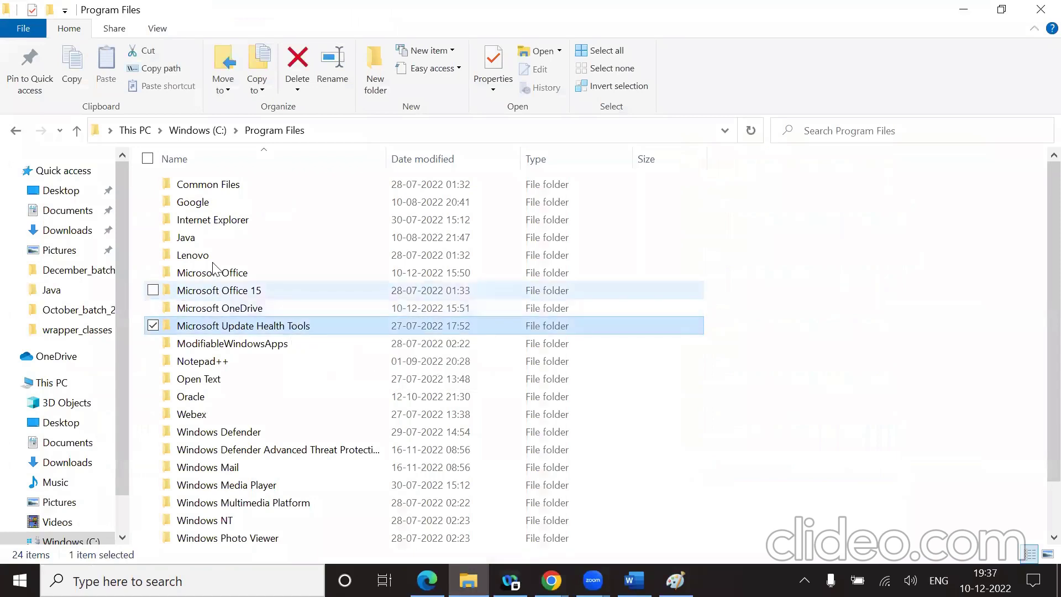
pyautogui.doubleClick(203, 243)
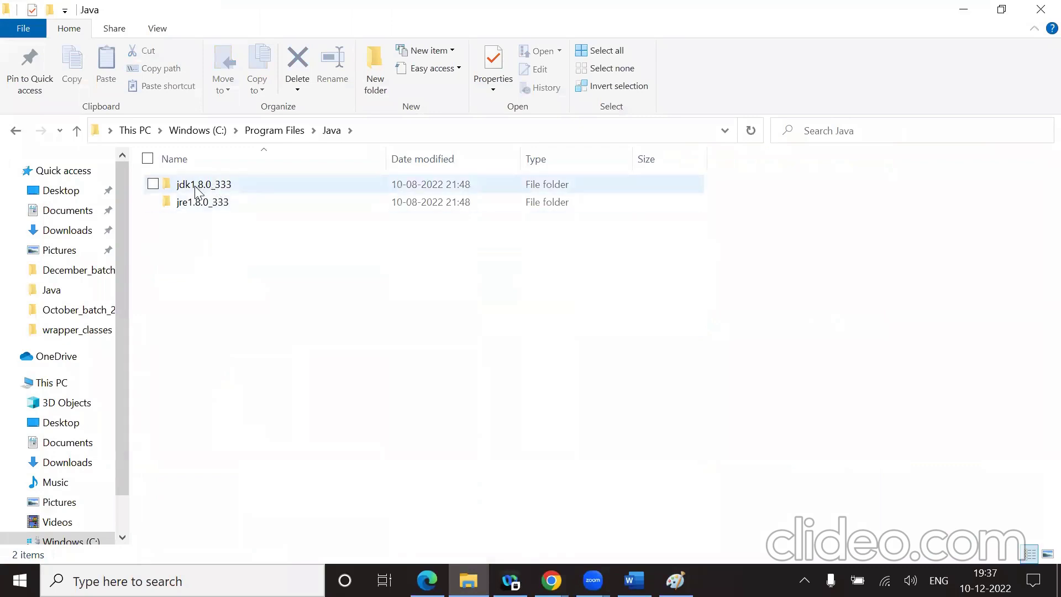
pyautogui.moveTo(235, 196)
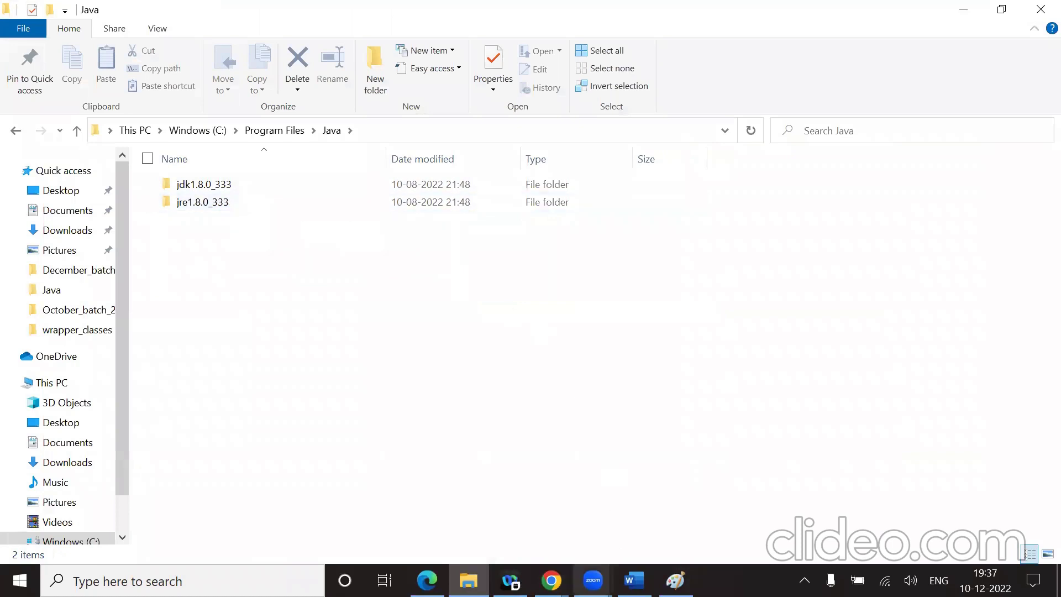
# Return to the Java Archive Downloads window in Chrome and search the web for "eclipse" in a new tab
pyautogui.moveTo(551, 580)
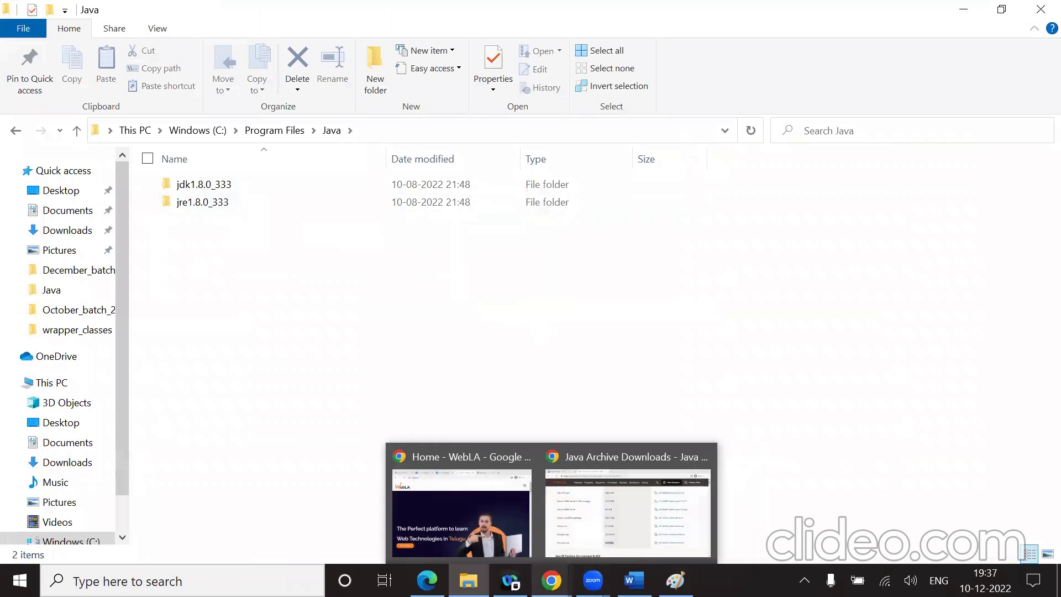
pyautogui.click(625, 514)
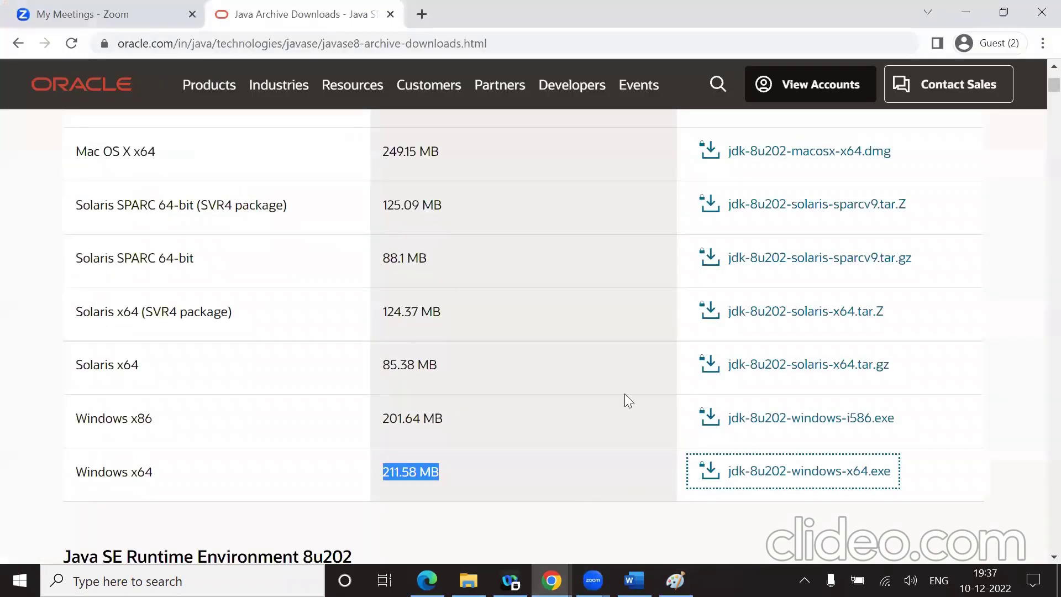
pyautogui.click(1004, 13)
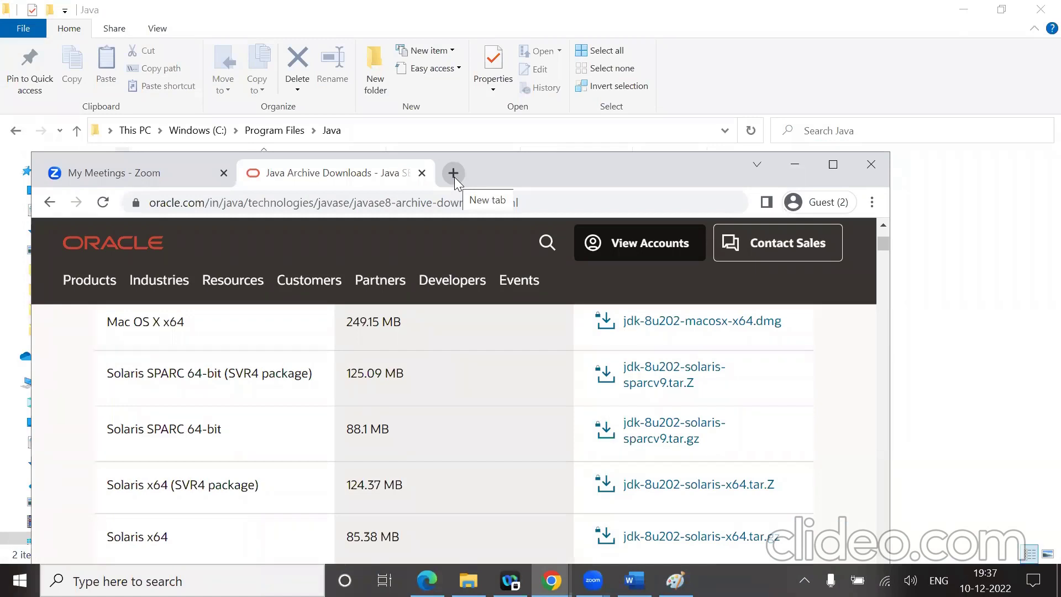
pyautogui.click(454, 173)
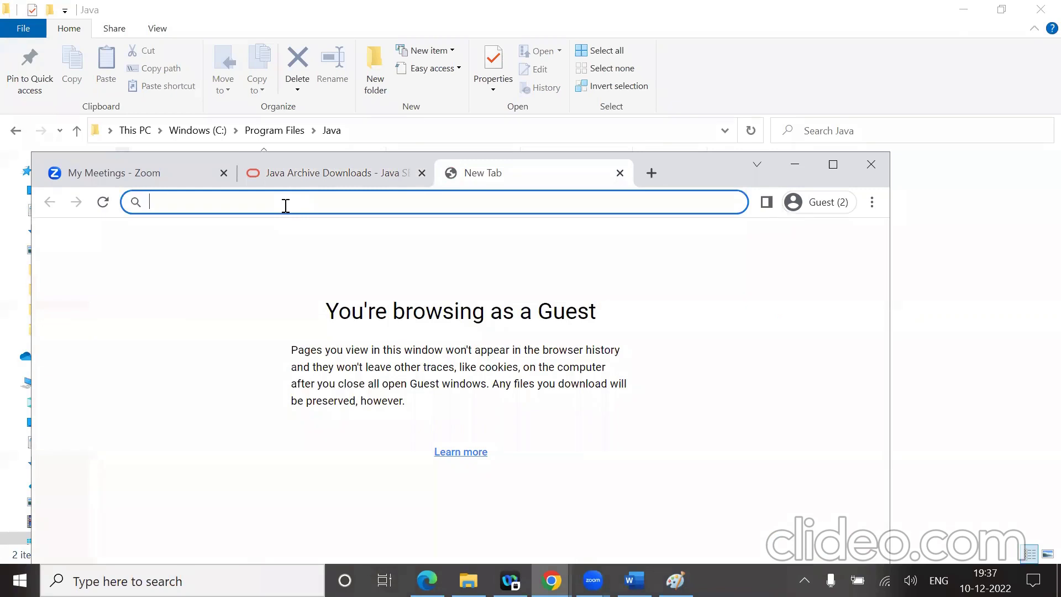
pyautogui.write('eclipse')
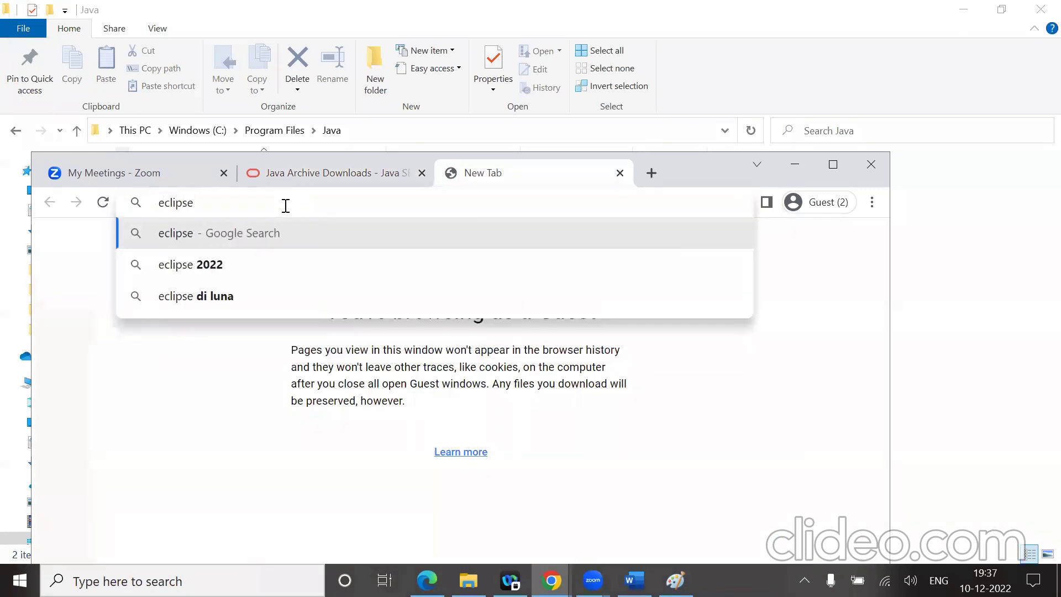
pyautogui.press('Return')
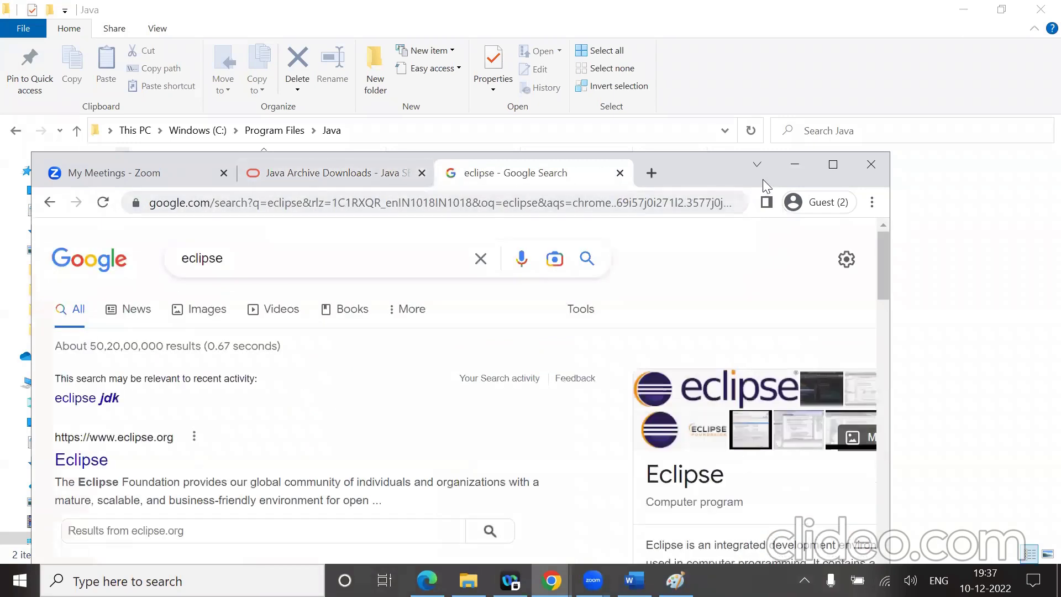
# Refine the Google search to "eclipse oxygen for java ee developers"
pyautogui.click(264, 267)
pyautogui.press('BackSpace')
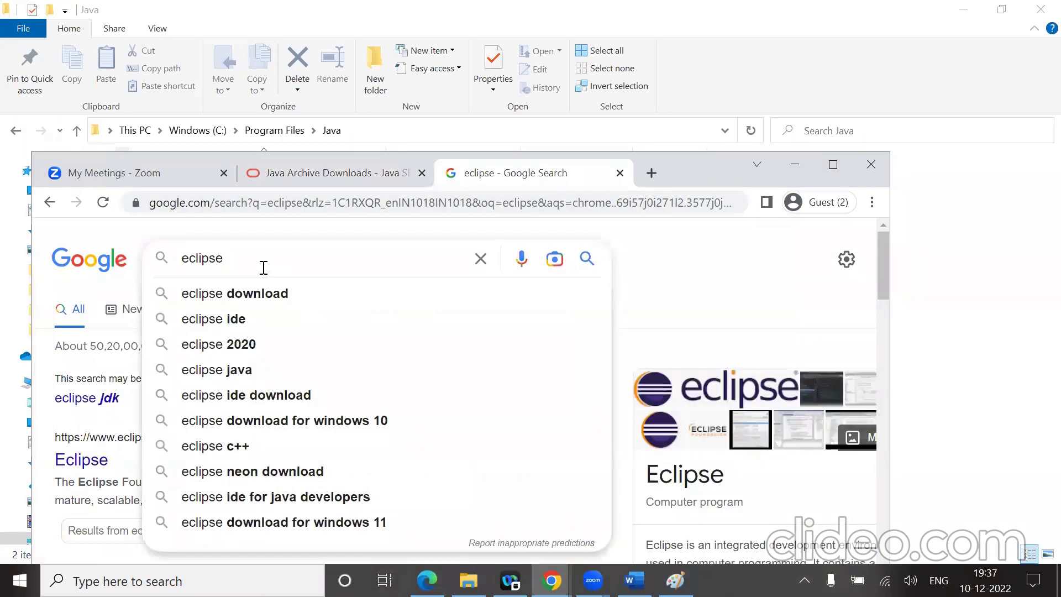
pyautogui.write('oy')
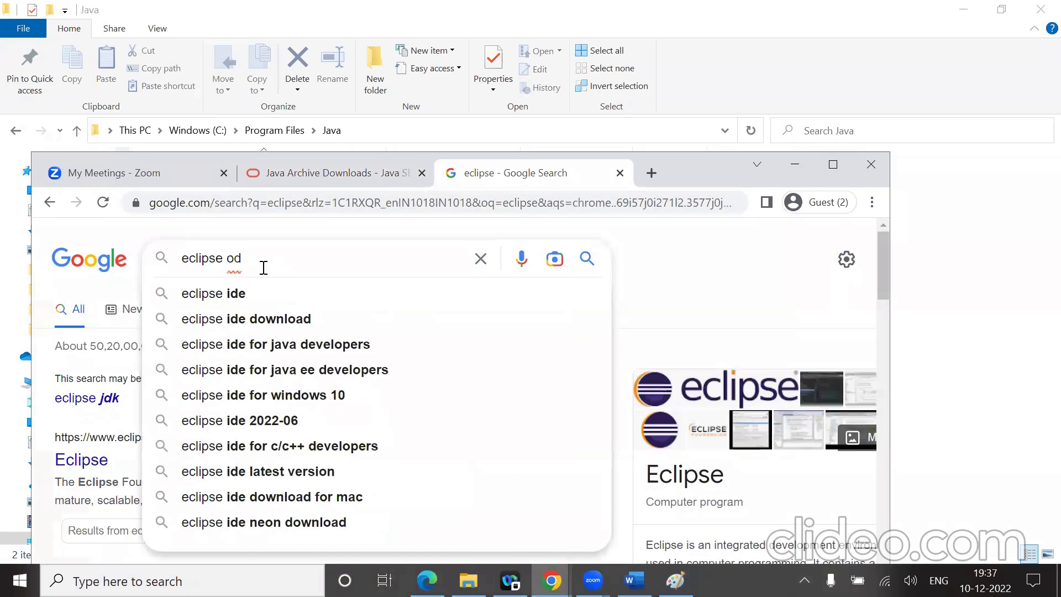
pyautogui.press('BackSpace')
pyautogui.write('xy')
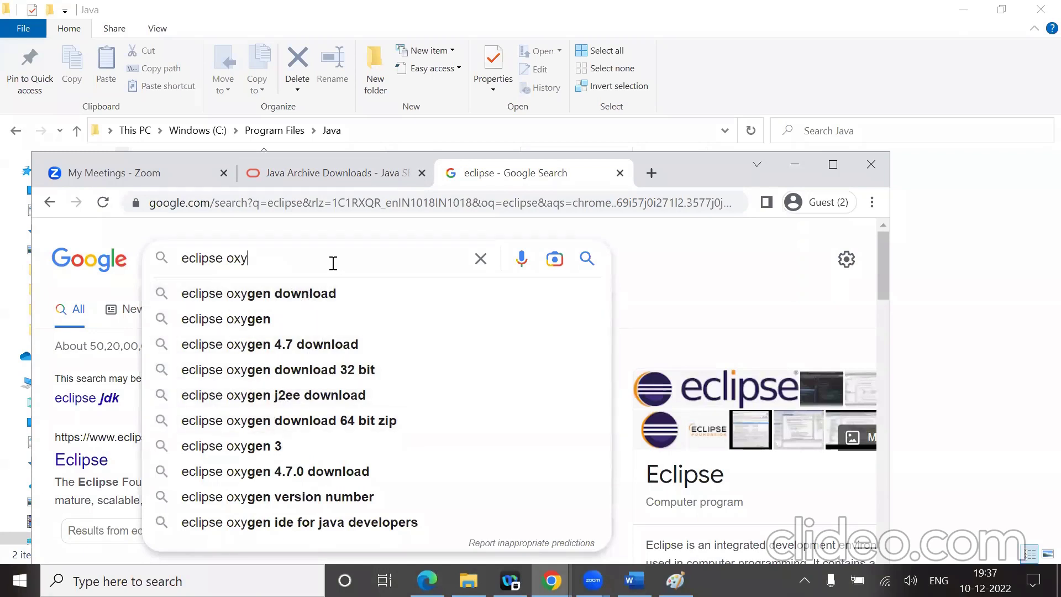
pyautogui.write('egen')
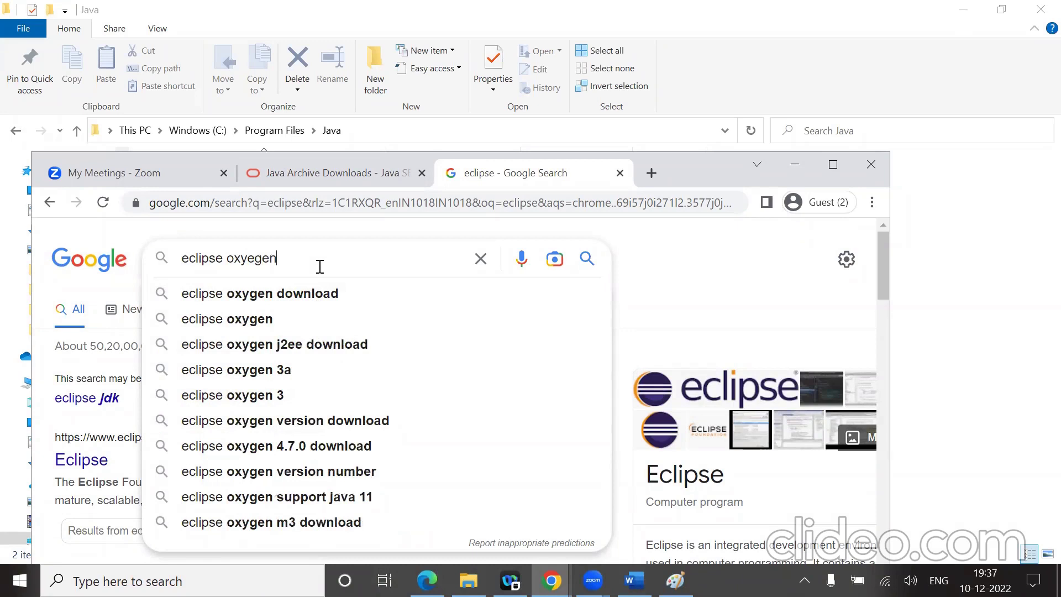
pyautogui.press('BackSpace')
pyautogui.press('BackSpace')
pyautogui.press('BackSpace')
pyautogui.press('BackSpace')
pyautogui.write('gern')
pyautogui.press('BackSpace')
pyautogui.press('BackSpace')
pyautogui.write('n')
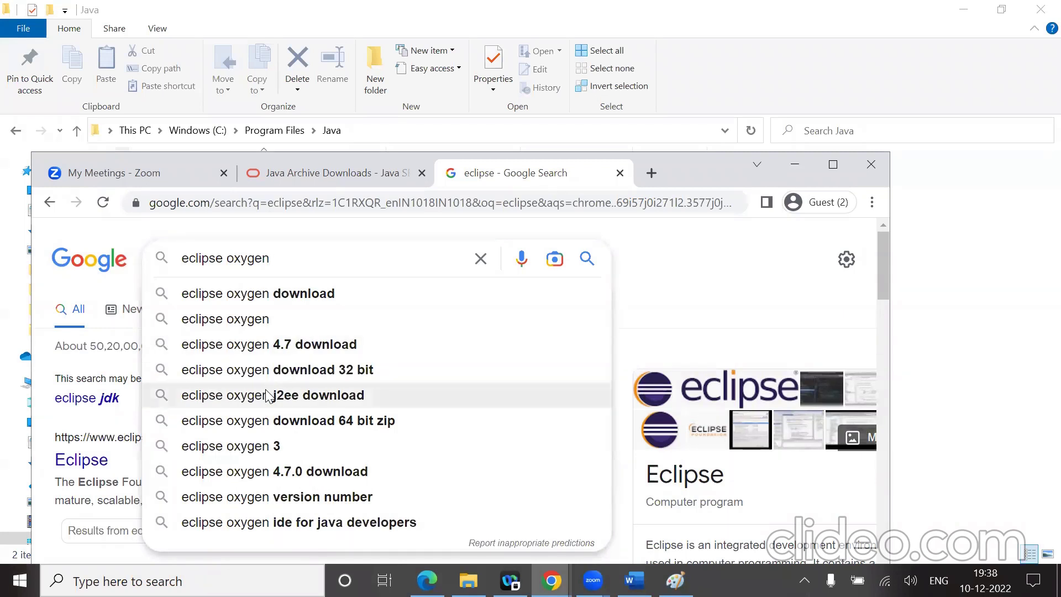
pyautogui.write('for java ee developers')
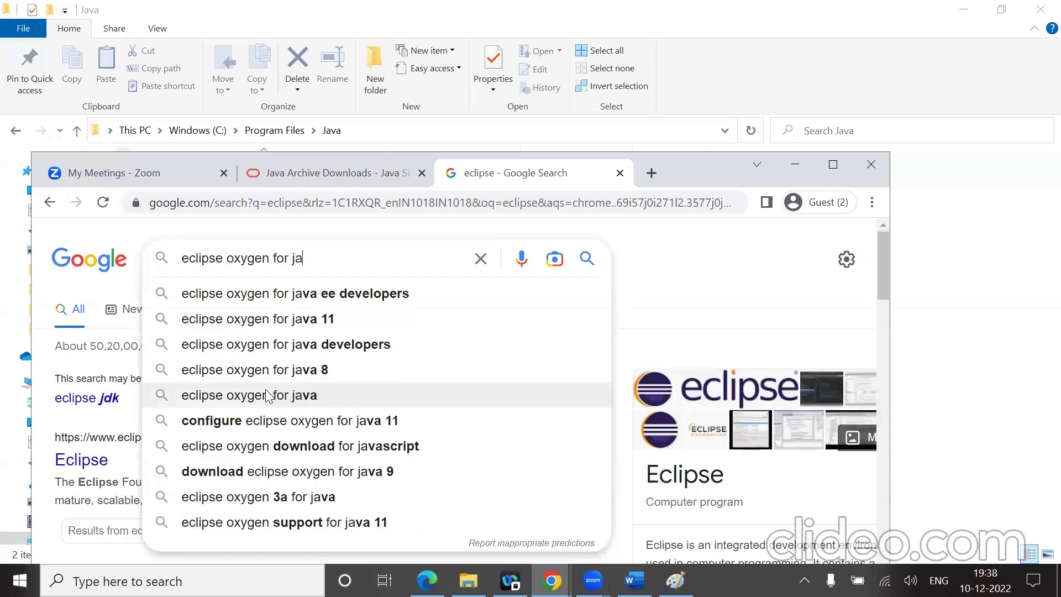
pyautogui.click(333, 304)
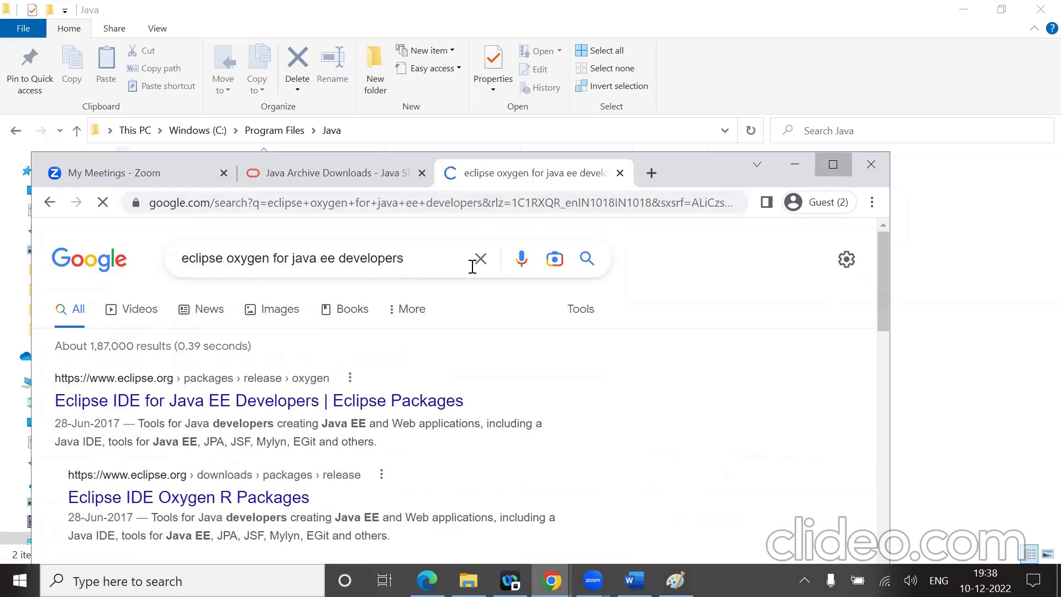
# Maximize the browser window, open the eclipse.org result for Eclipse IDE for Java EE Developers, and look through its package details and downloads
pyautogui.click(833, 164)
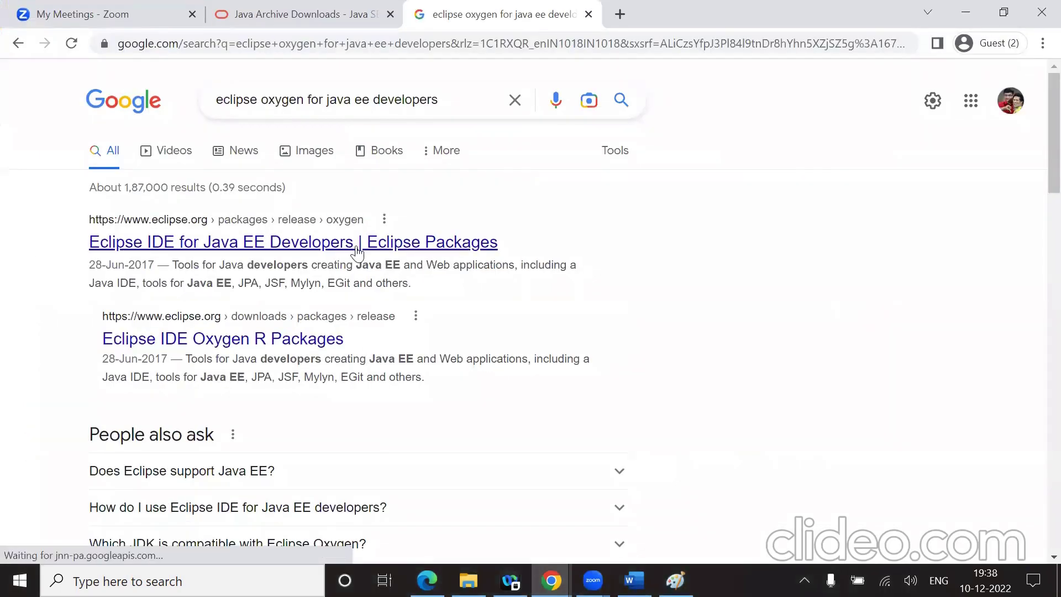
pyautogui.click(357, 249)
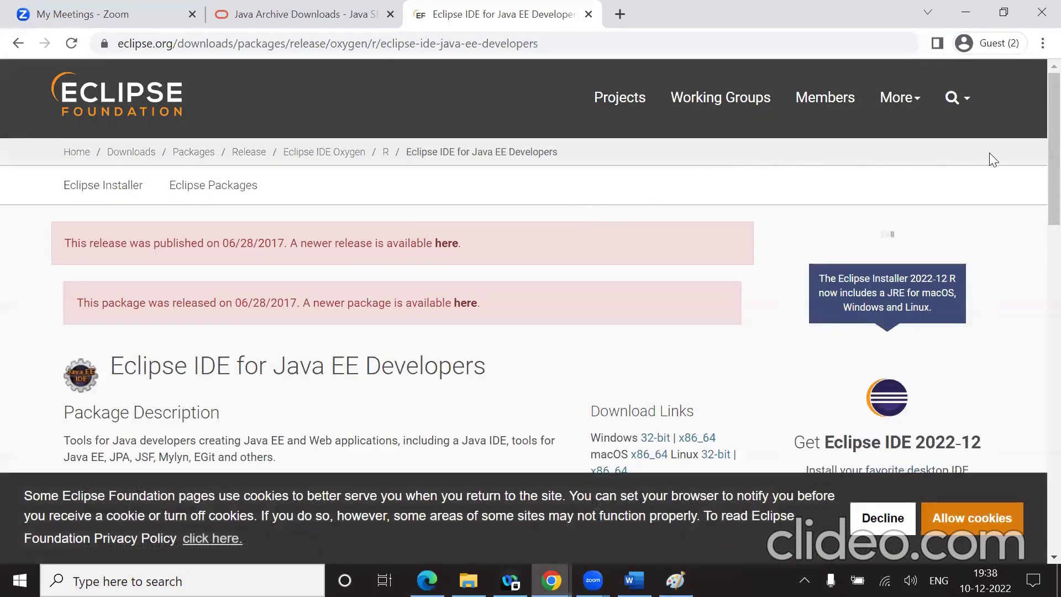
pyautogui.scroll(-1, 1037, 224)
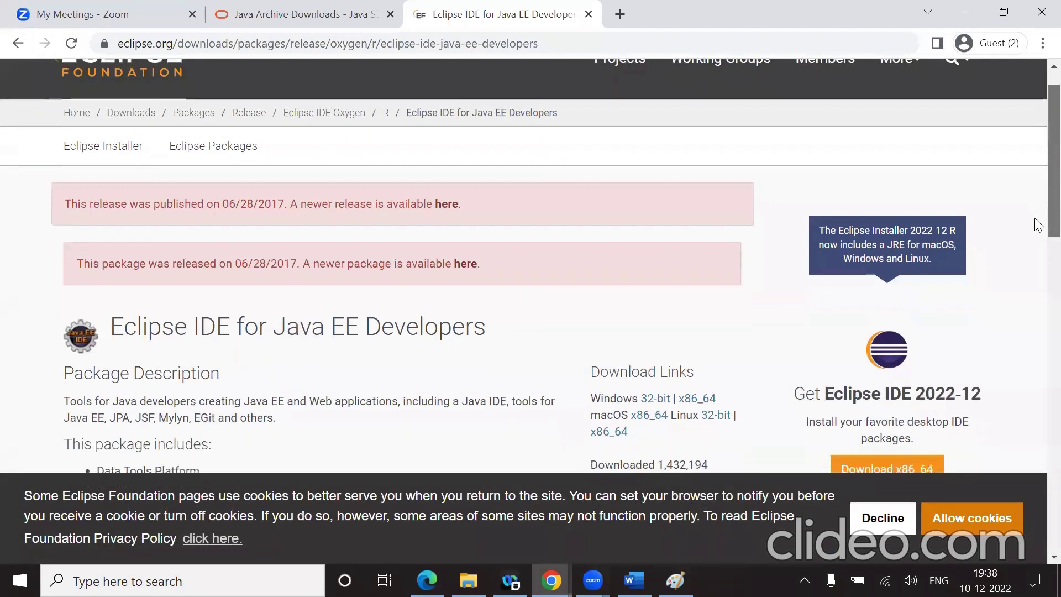
pyautogui.scroll(-5, 1036, 223)
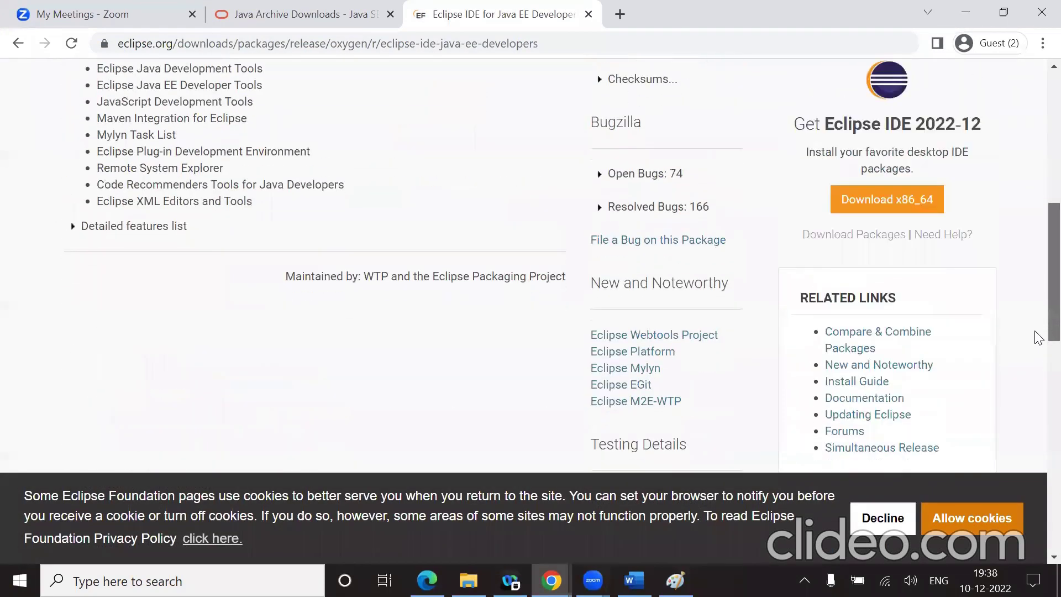
pyautogui.scroll(-4, 1037, 337)
pyautogui.scroll(-1, 983, 334)
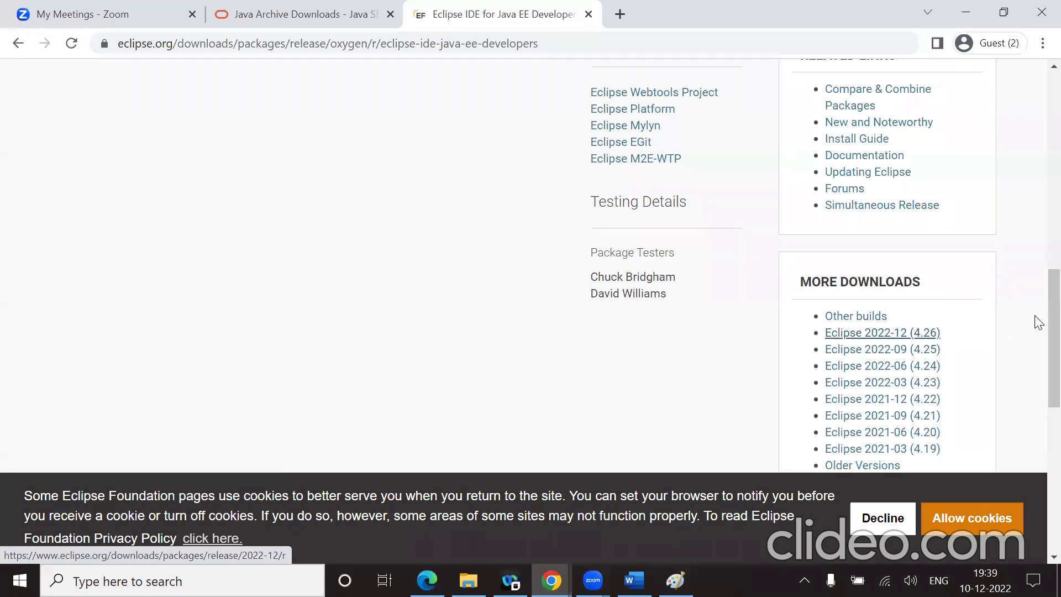
pyautogui.scroll(3, 1037, 205)
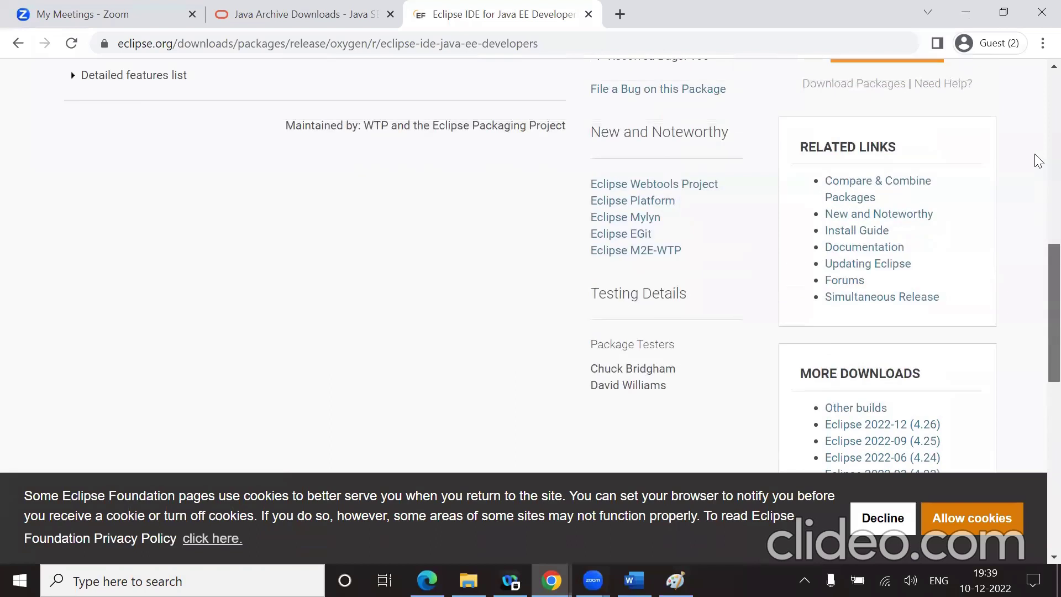
pyautogui.scroll(4, 1037, 150)
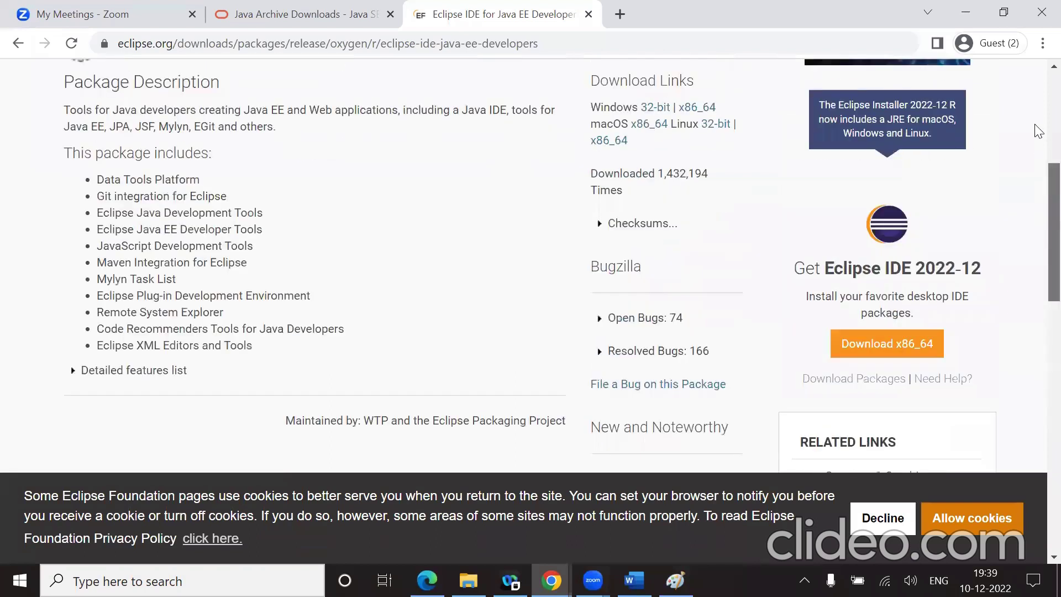
# Review the Oxygen package page for Java EE Developers, and open the Eclipse 2022-12 packages page from its further downloads
pyautogui.scroll(3, 1037, 138)
pyautogui.scroll(1, 1038, 131)
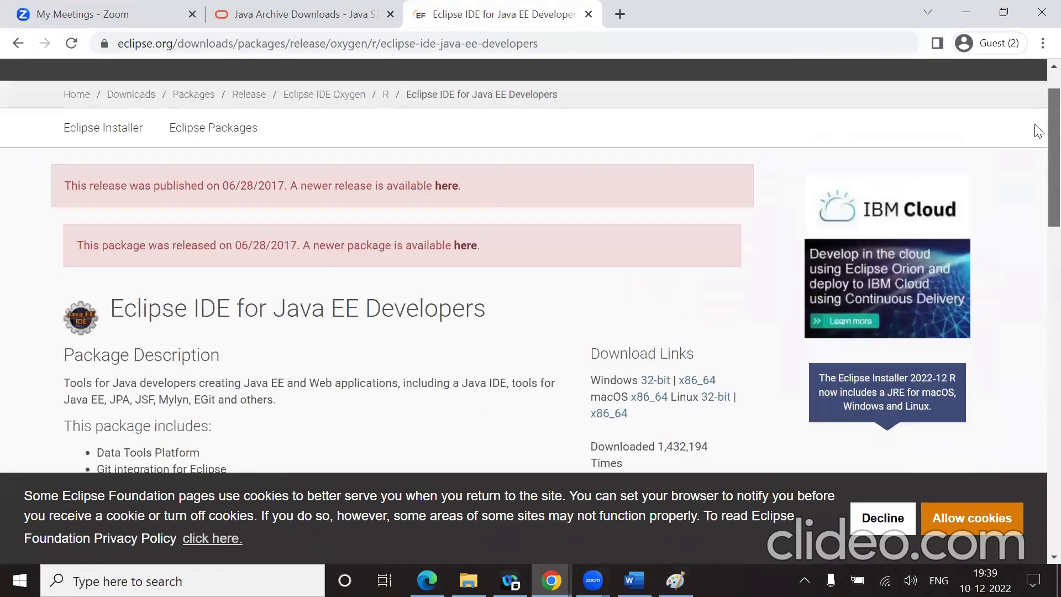
pyautogui.scroll(1, 1038, 131)
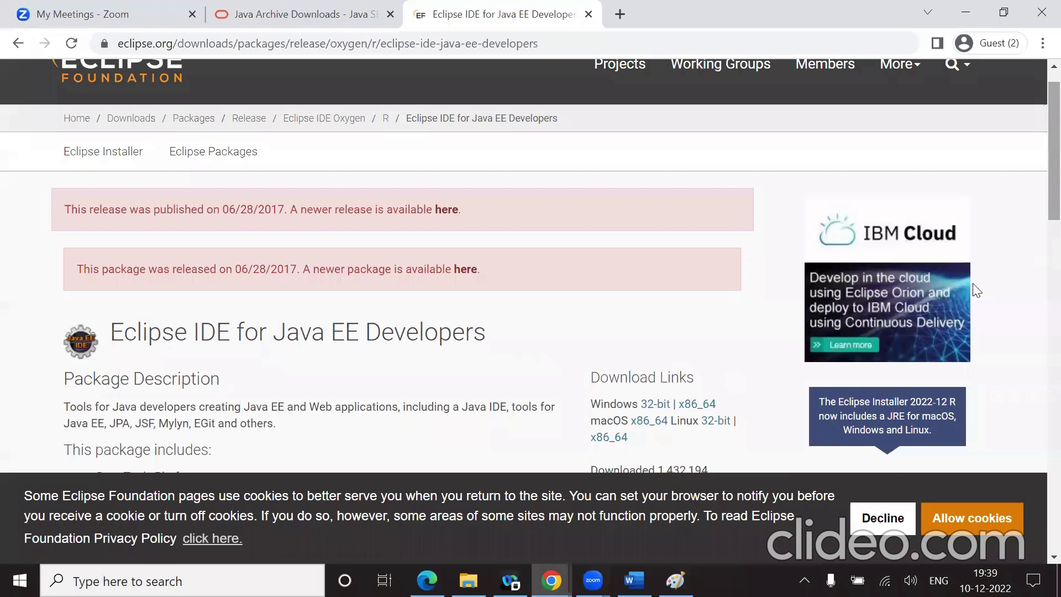
pyautogui.scroll(-3, 1038, 329)
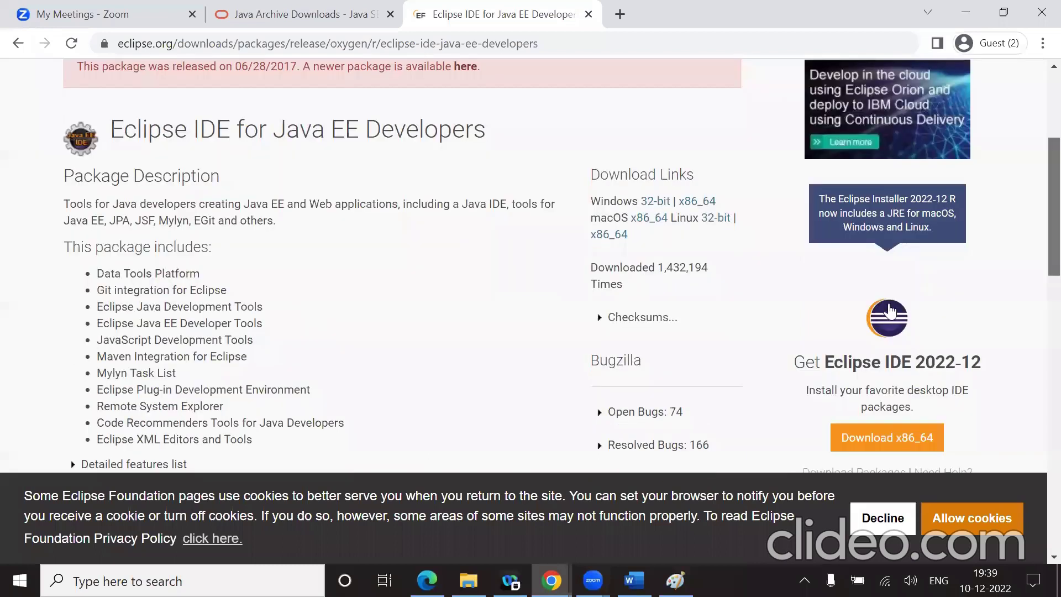
pyautogui.scroll(-5, 889, 311)
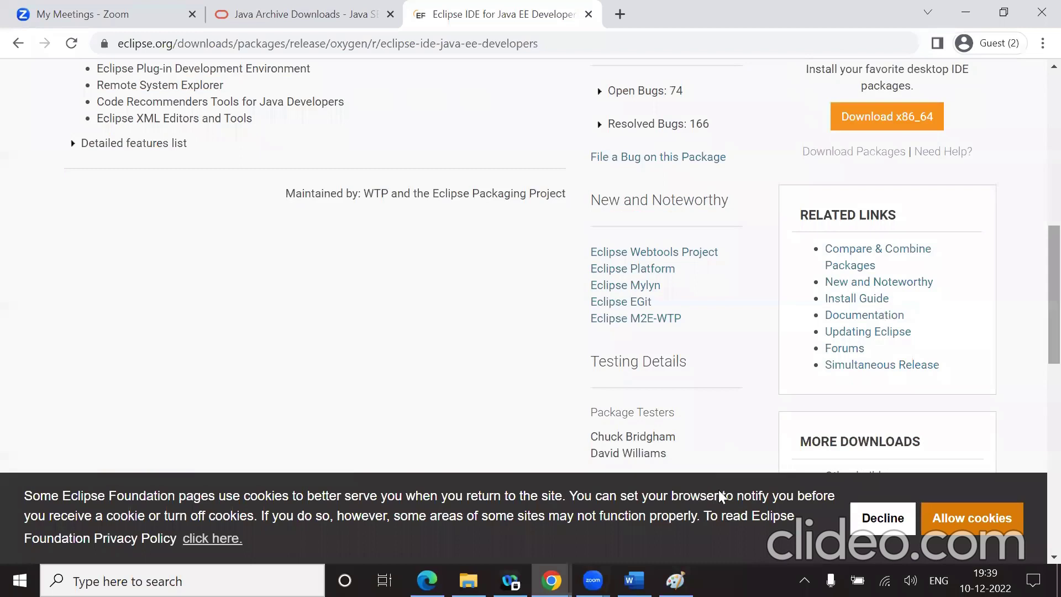
pyautogui.scroll(-3, 446, 475)
pyautogui.click(883, 303)
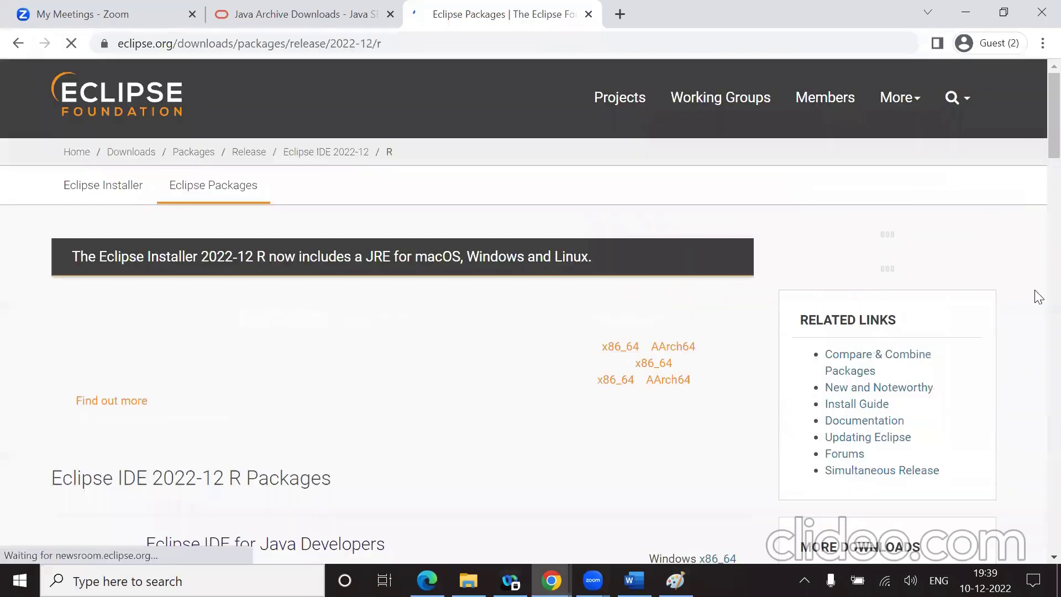
# Look through the Eclipse IDE 2022-12 R packages, including the Java and the Enterprise Java and Web Developers editions
pyautogui.scroll(-7, 1038, 302)
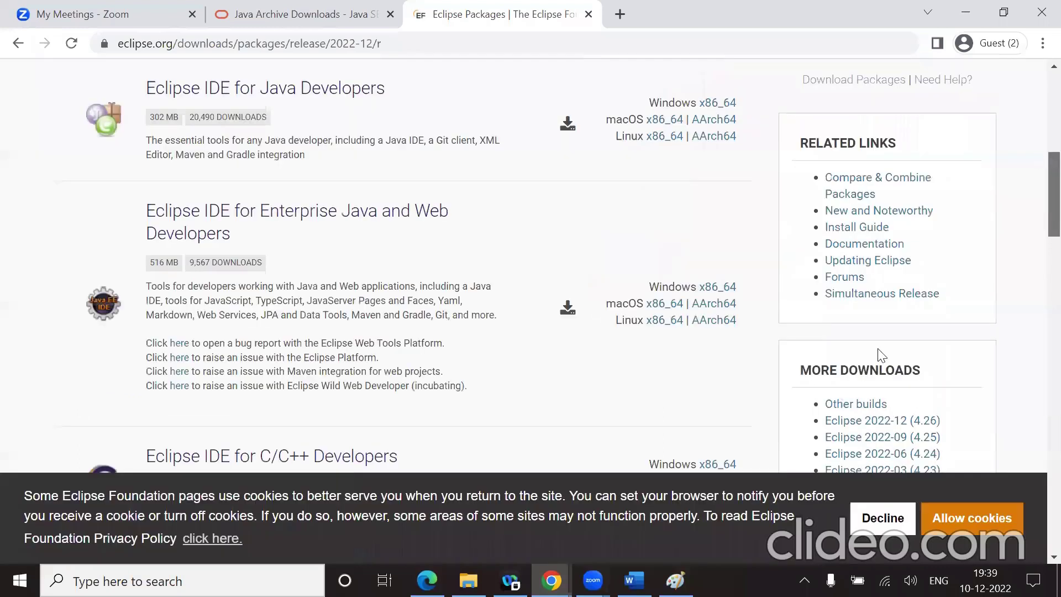
pyautogui.scroll(-10, 748, 358)
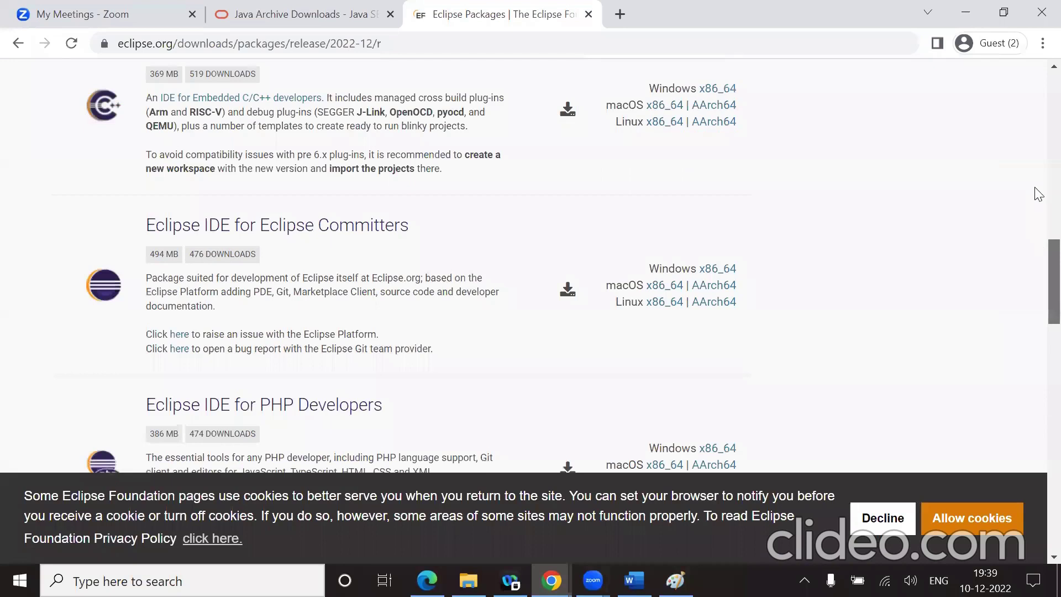
pyautogui.scroll(15, 988, 266)
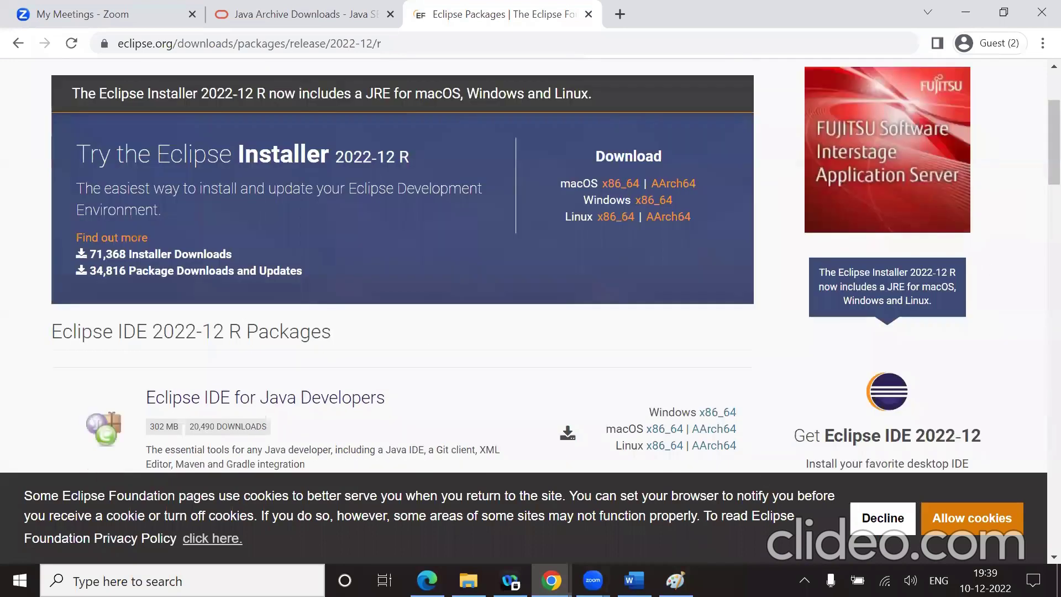
pyautogui.scroll(-3, 686, 360)
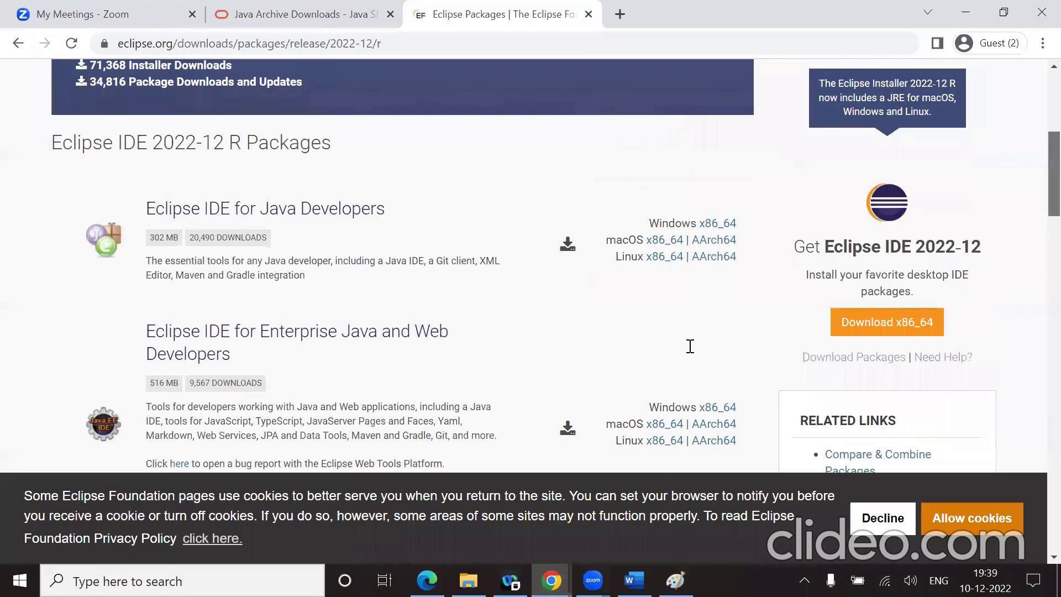
# Switch to the Word notes and place the cursor before "java11" in the LTS line
pyautogui.hotkey('alt', 'Tab')
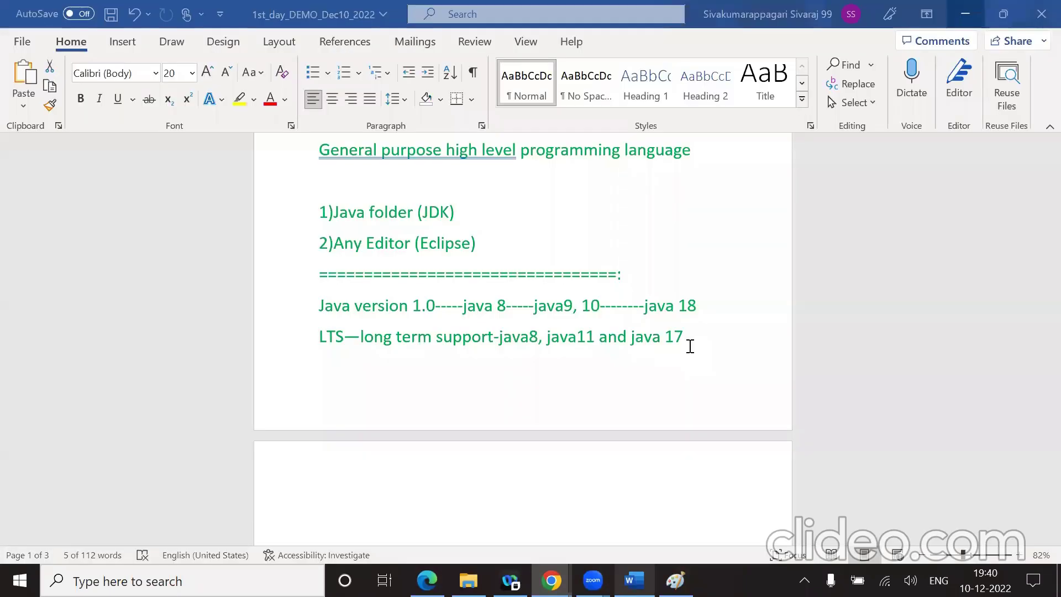
pyautogui.click(690, 346)
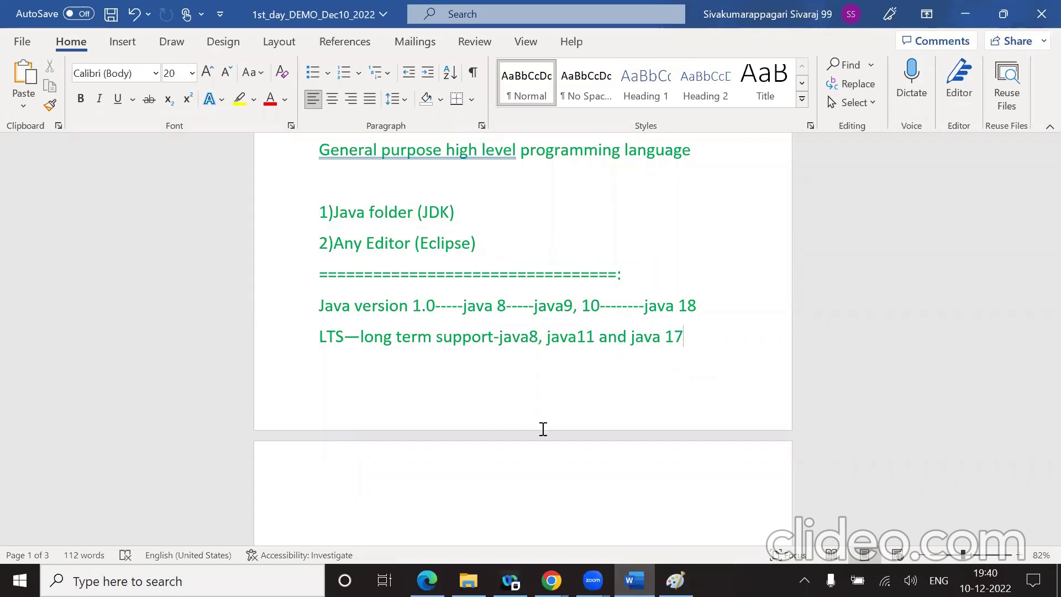
pyautogui.hotkey('ctrl', 'Left')
pyautogui.hotkey('ctrl', 'Left')
pyautogui.hotkey('ctrl', 'Left')
pyautogui.hotkey('ctrl', 'Left')
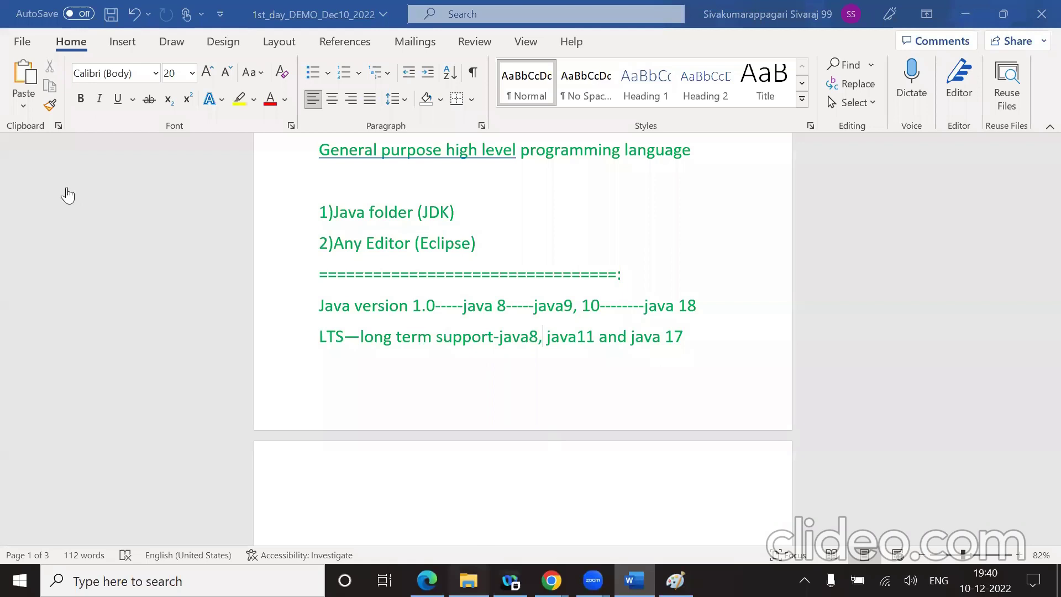
# In File Explorer, start Eclipse from the eclipse folder inside eclipse-jee-oxygen-3a-win32-x86_64 in Downloads, and launch it with workspace C:\Java_October_Batch_2022
pyautogui.hotkey('alt', 'Tab')
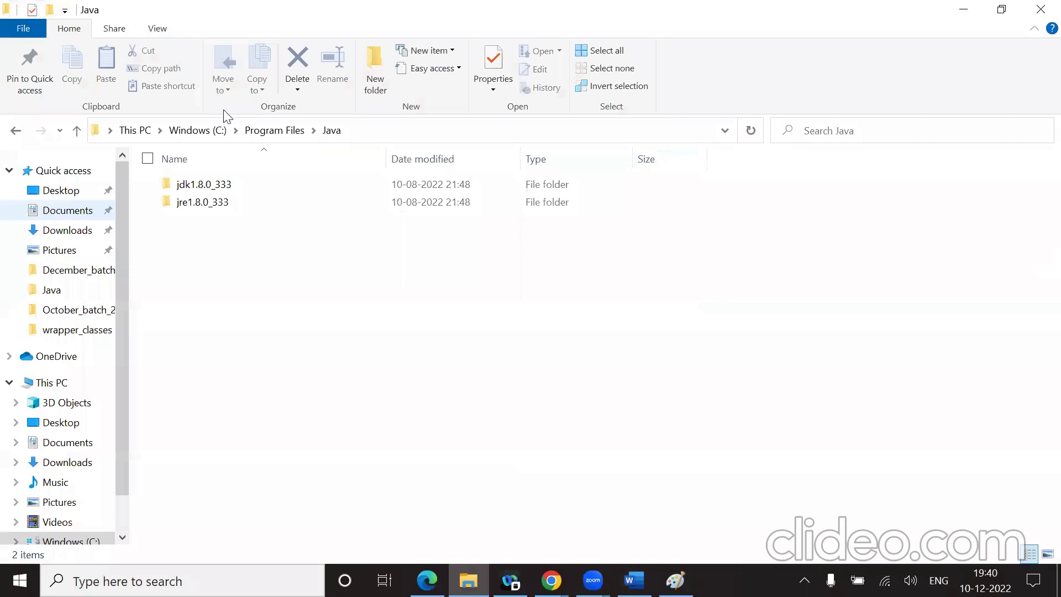
pyautogui.hotkey('alt', 'Left')
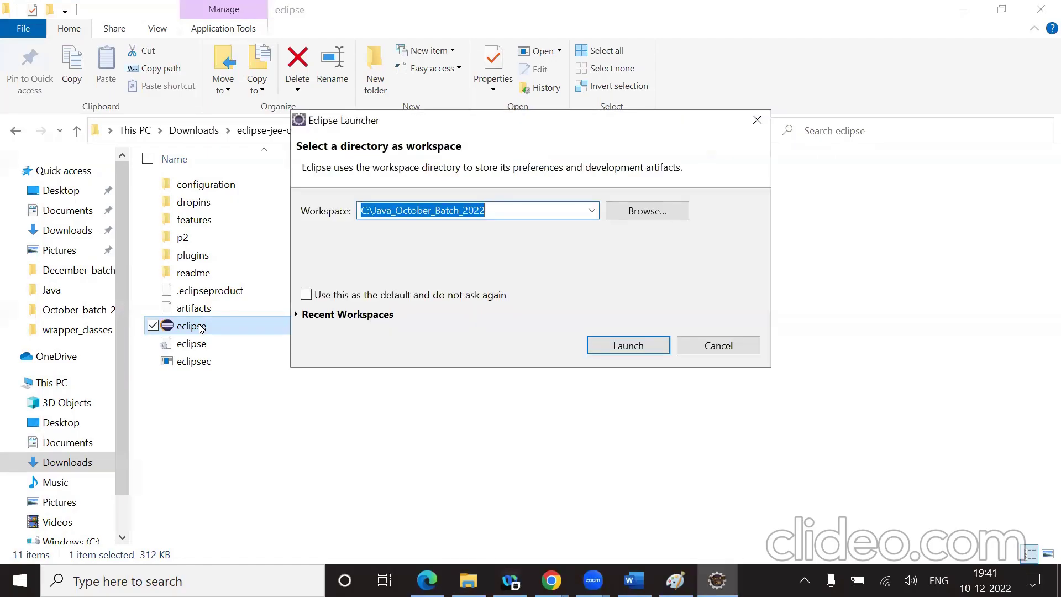
pyautogui.click(715, 347)
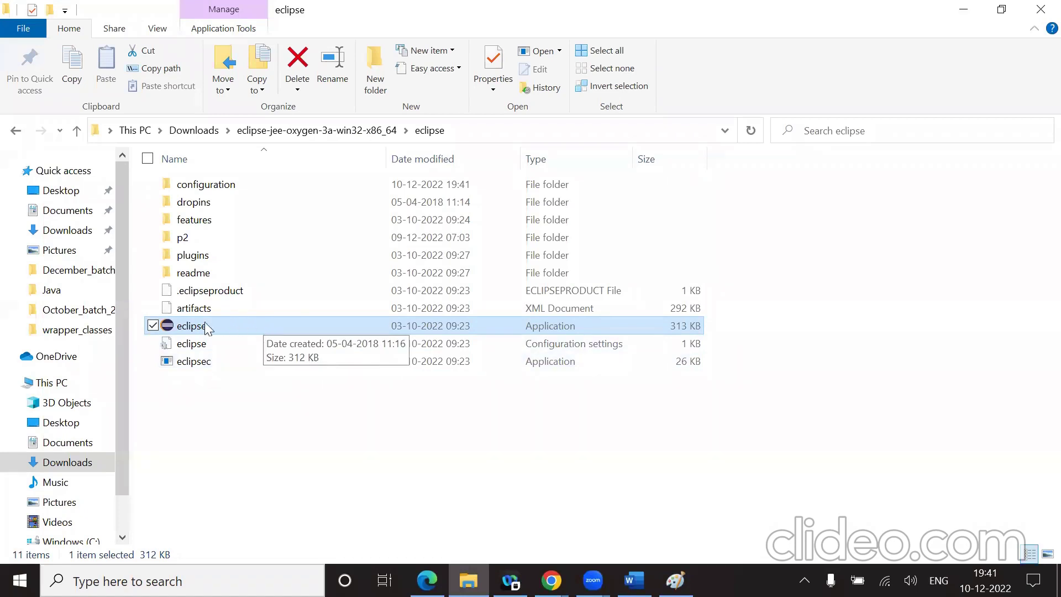
pyautogui.doubleClick(312, 325)
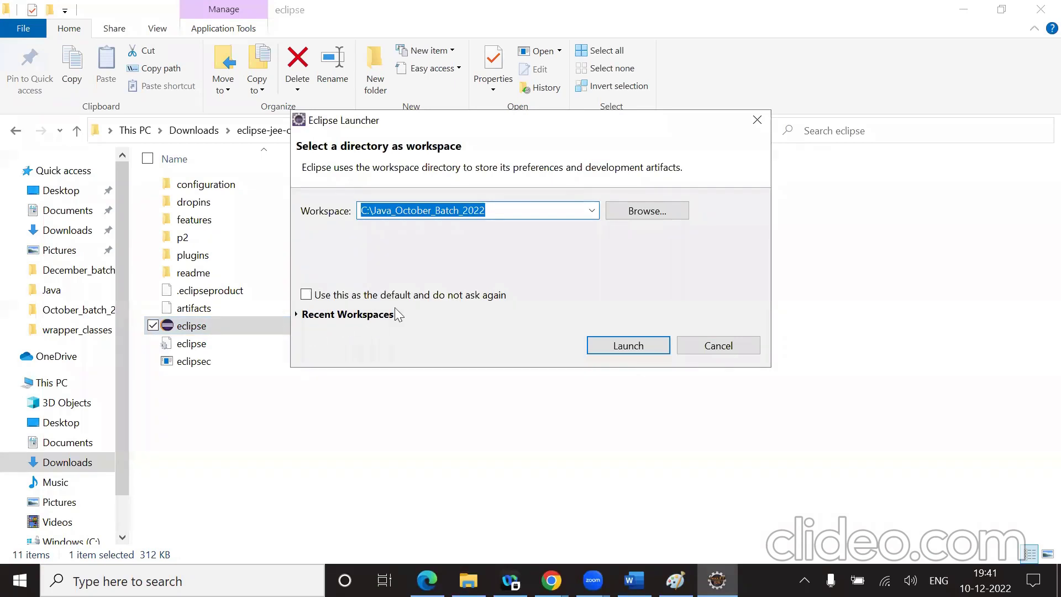
pyautogui.click(628, 346)
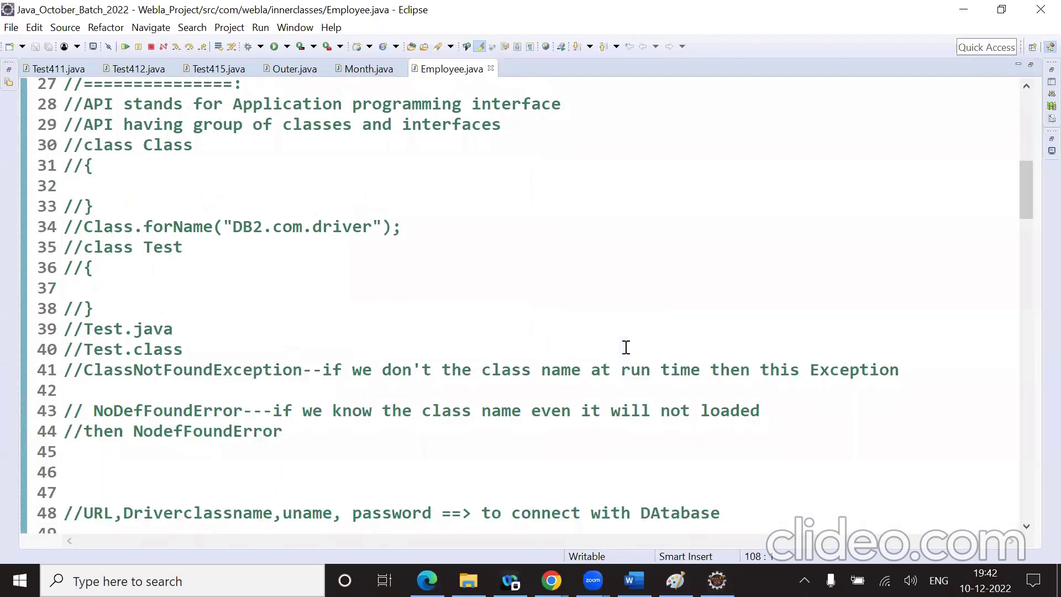
pyautogui.click(716, 580)
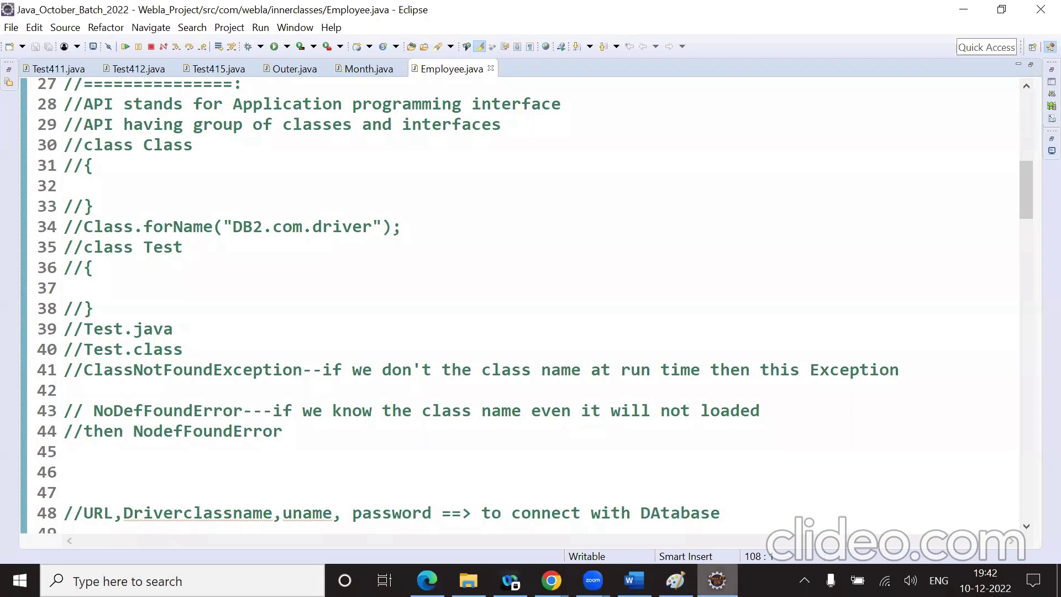
pyautogui.click(634, 580)
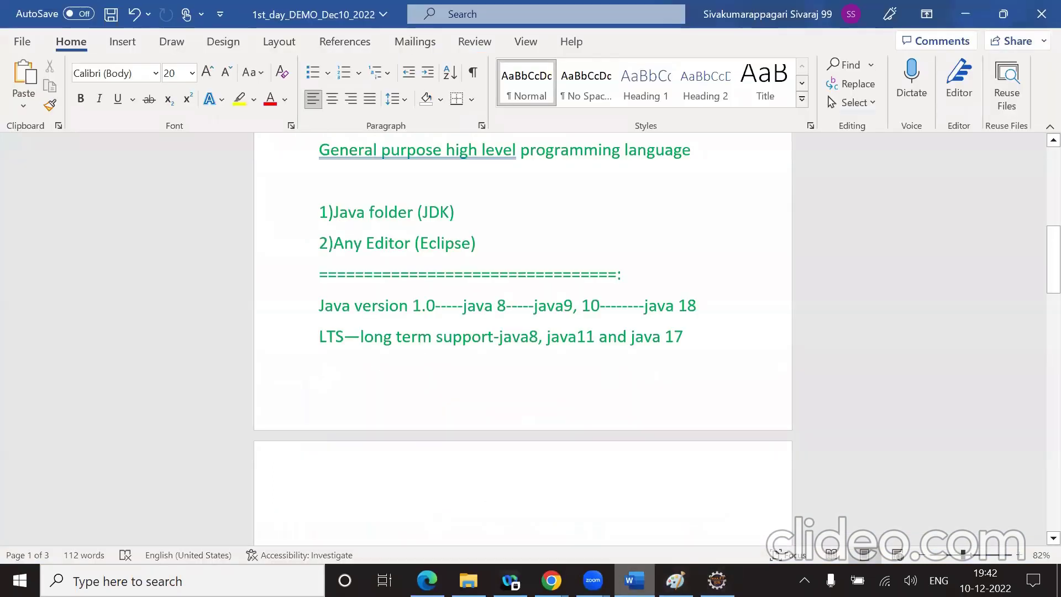
pyautogui.click(716, 580)
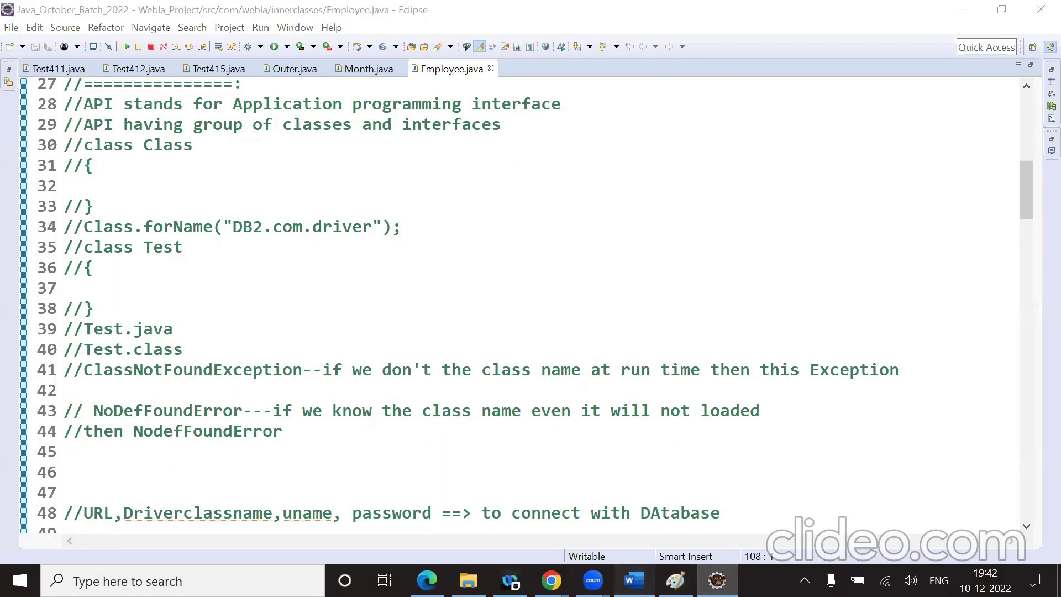
# Return to the Word notes, insert a page break after the LTS line, and add the heading "Java and eclipse" with a row of equals signs and a colon beneath
pyautogui.click(634, 581)
pyautogui.click(696, 339)
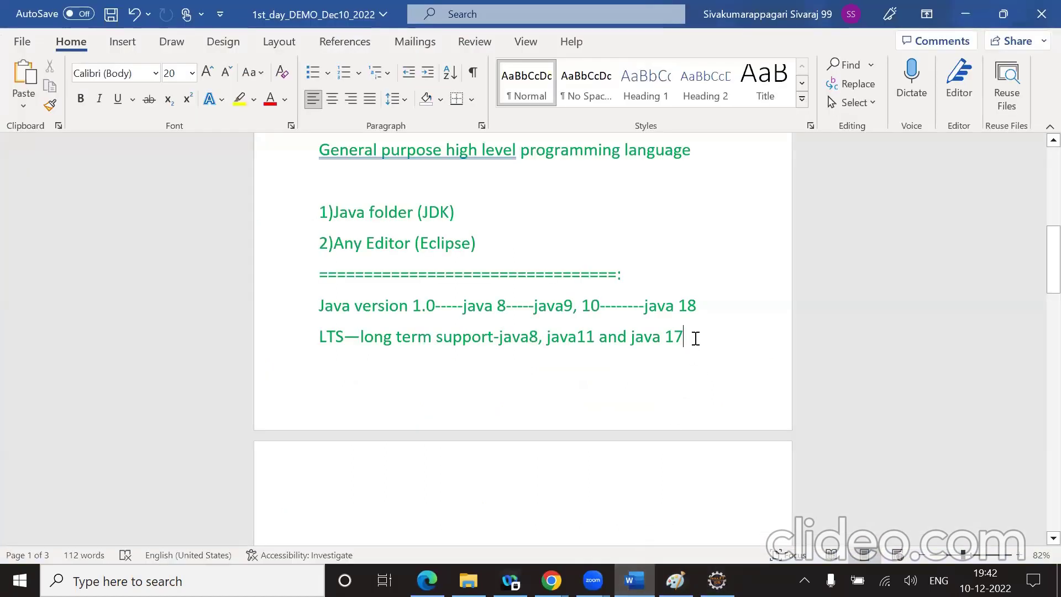
pyautogui.hotkey('ctrl', 'Return')
pyautogui.write('ja')
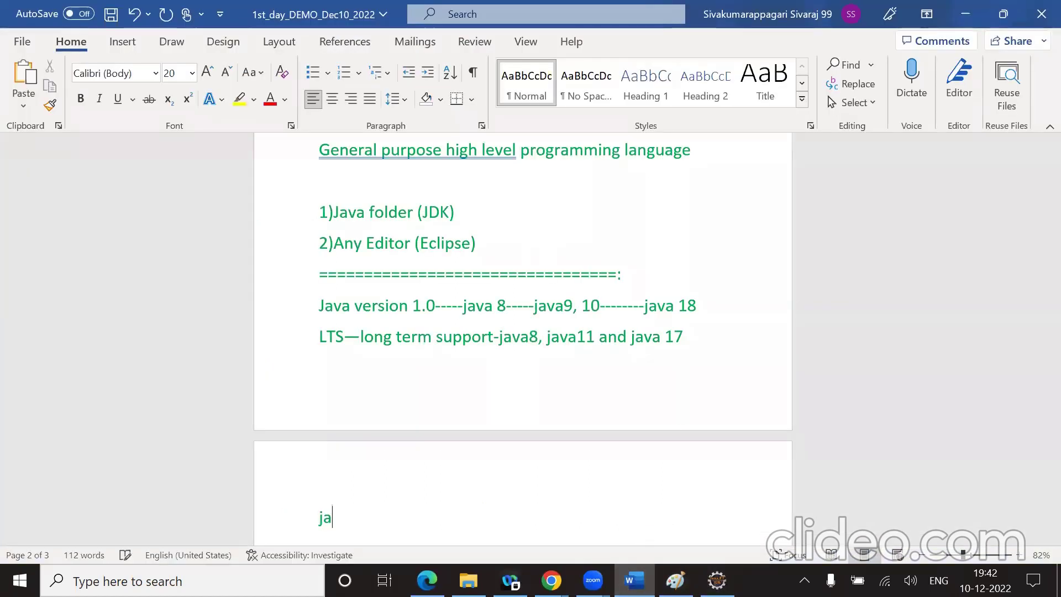
pyautogui.write('va and eclipse')
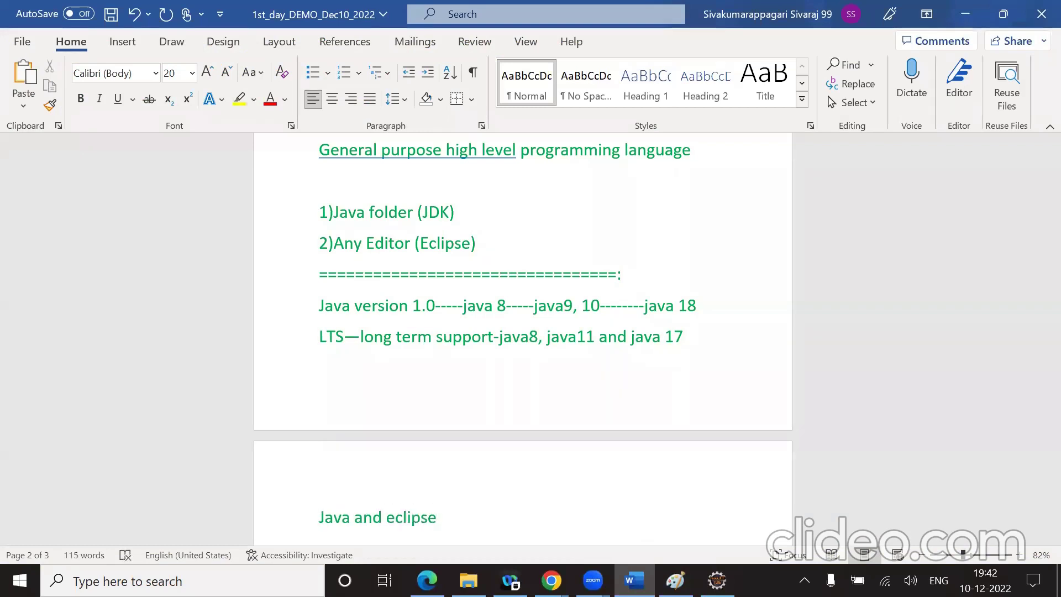
pyautogui.press('Return')
pyautogui.write('=========')
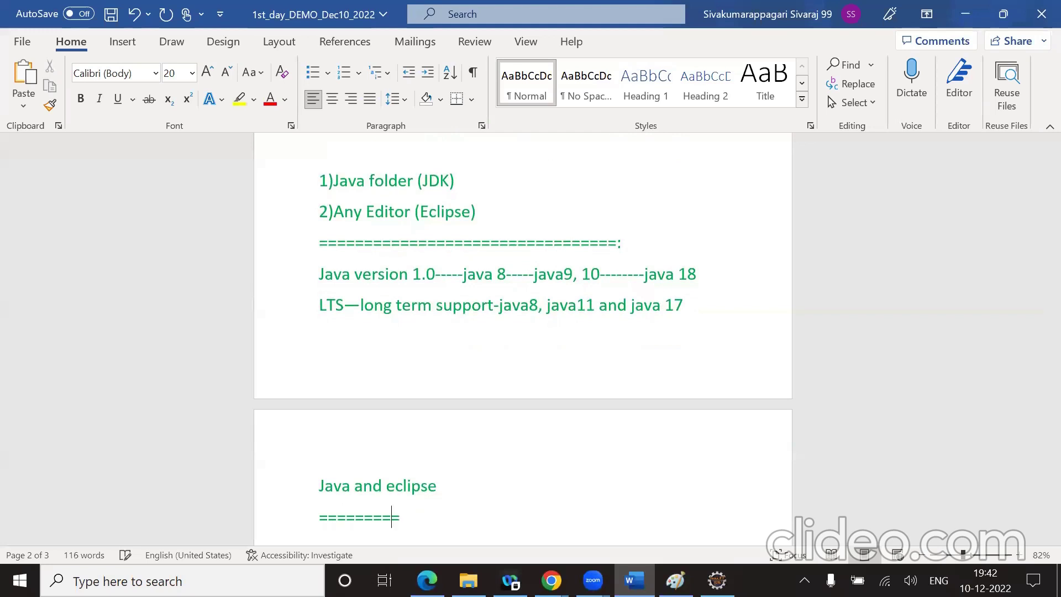
pyautogui.write('====:')
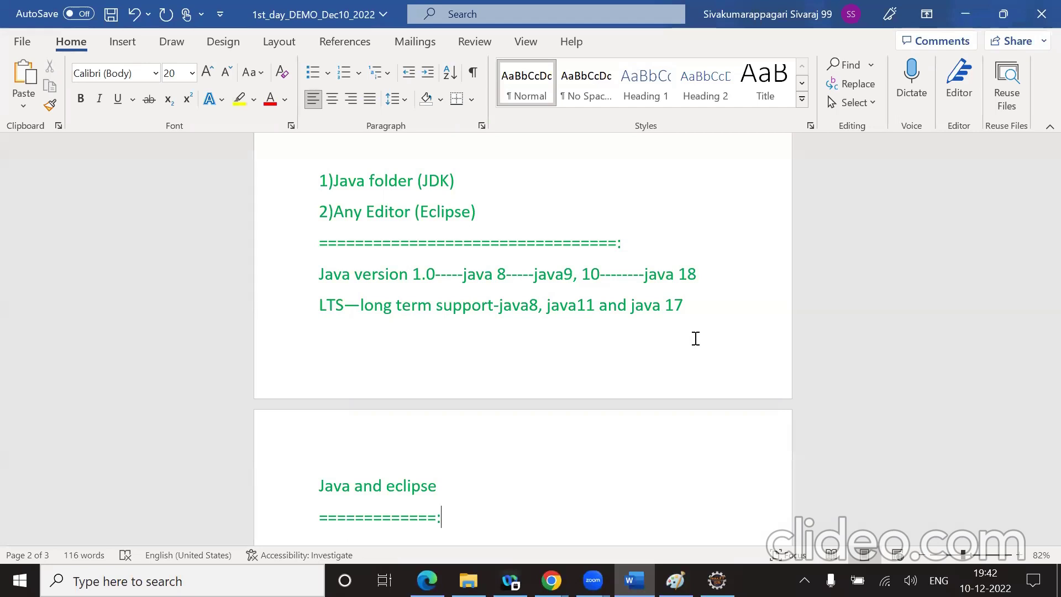
# Add the lines "Data types and tokens" and "keywords" below the heading's separator
pyautogui.press('Return')
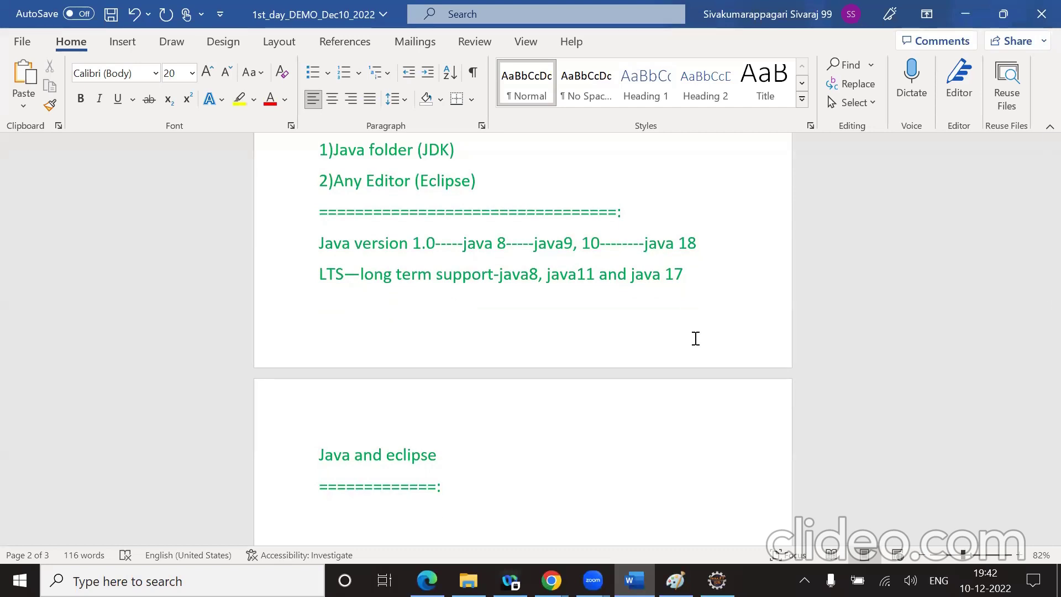
pyautogui.write('Dat')
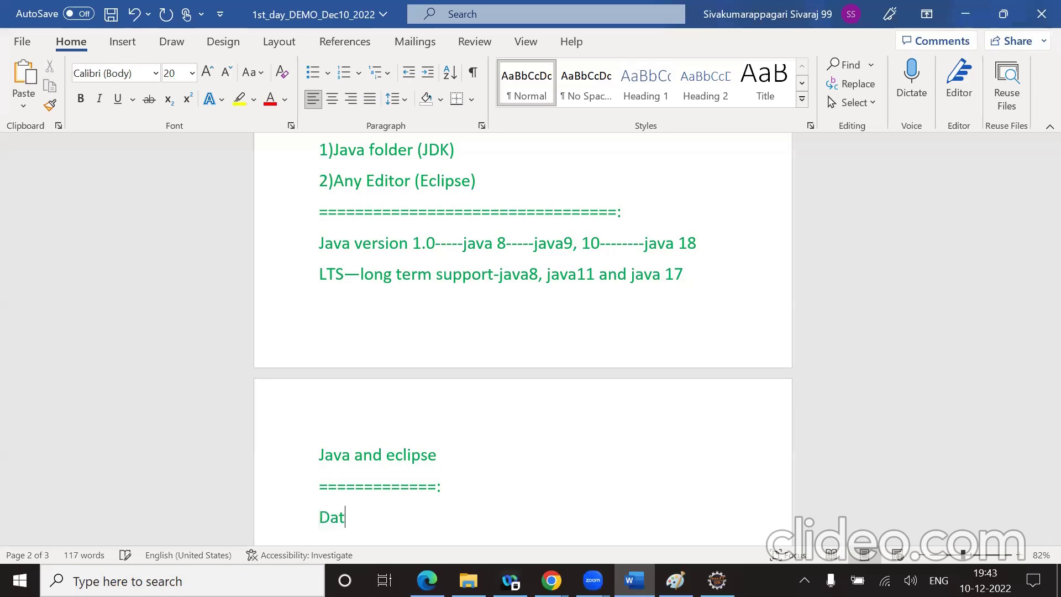
pyautogui.write('a t')
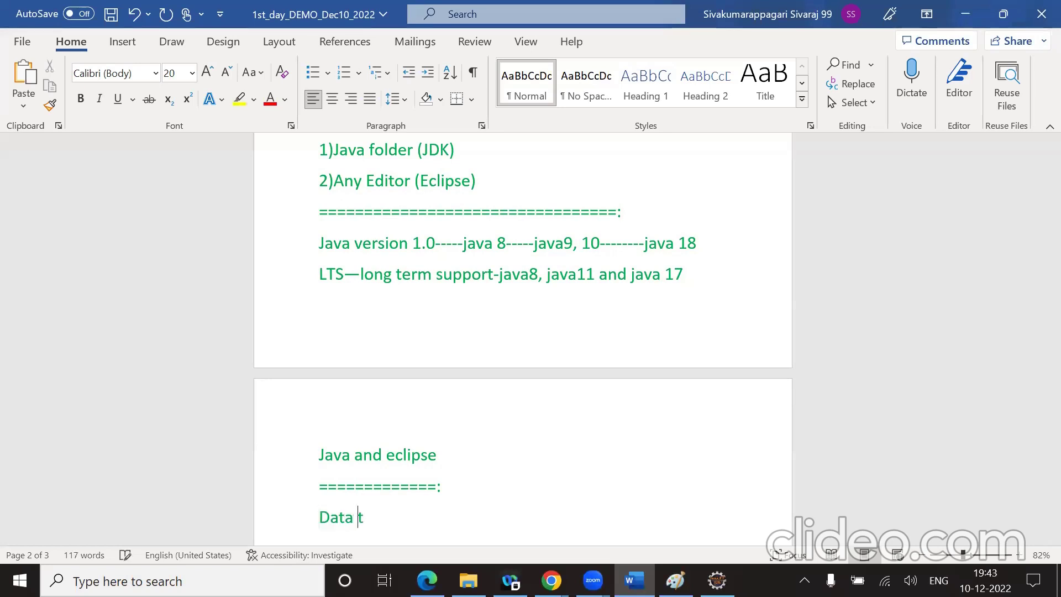
pyautogui.write('ypes adn')
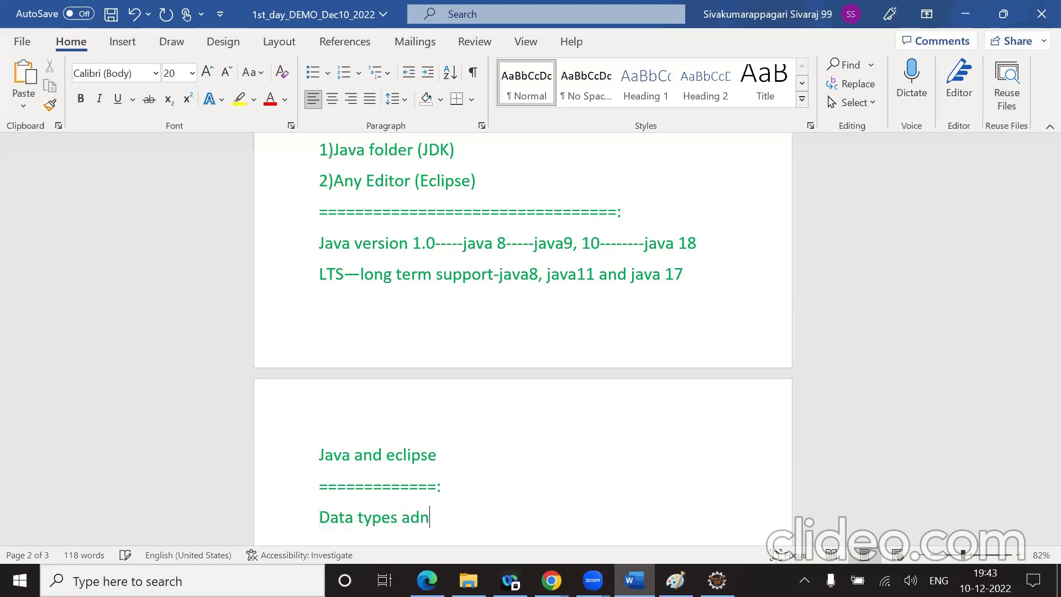
pyautogui.press('BackSpace')
pyautogui.press('BackSpace')
pyautogui.write('nd to')
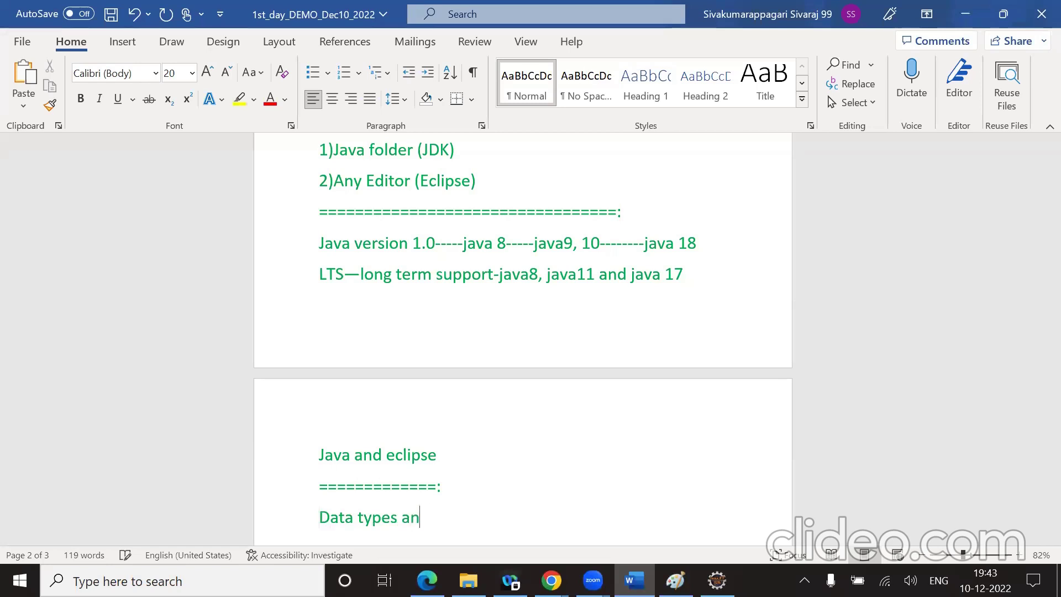
pyautogui.write('kens')
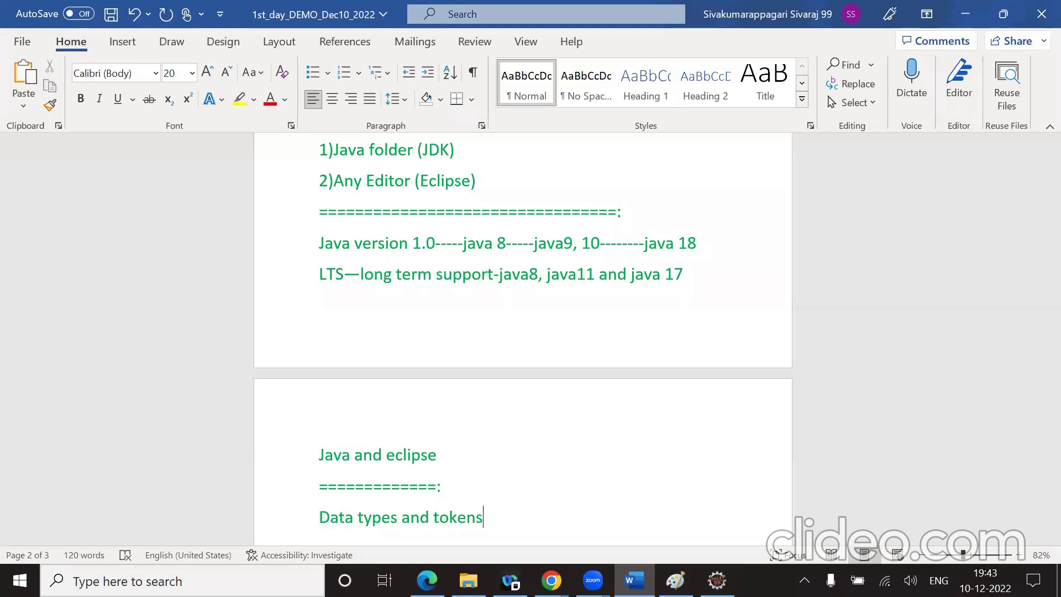
pyautogui.press('Return')
pyautogui.write('key')
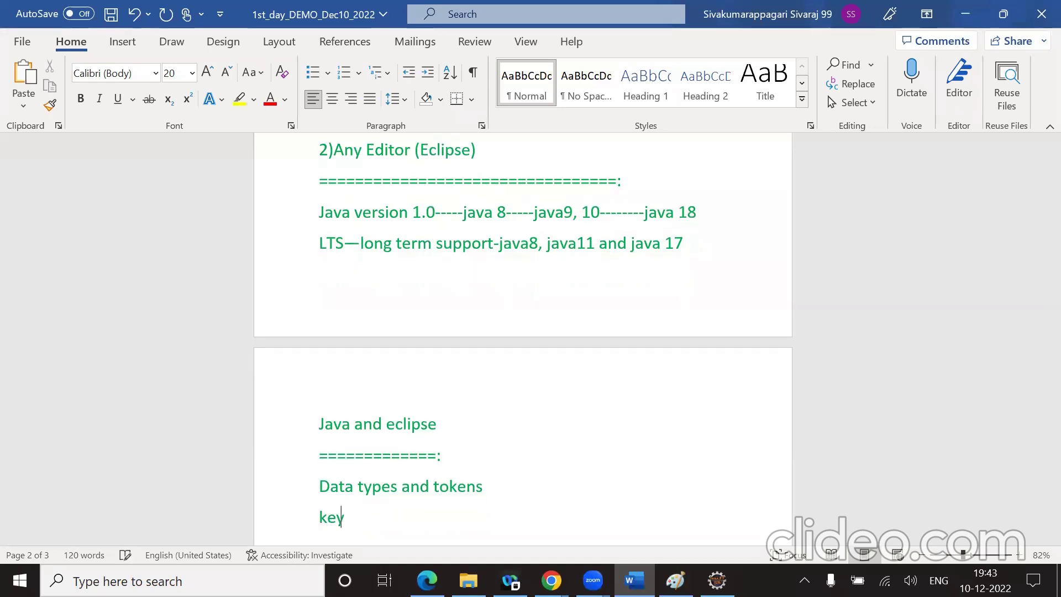
pyautogui.write('words')
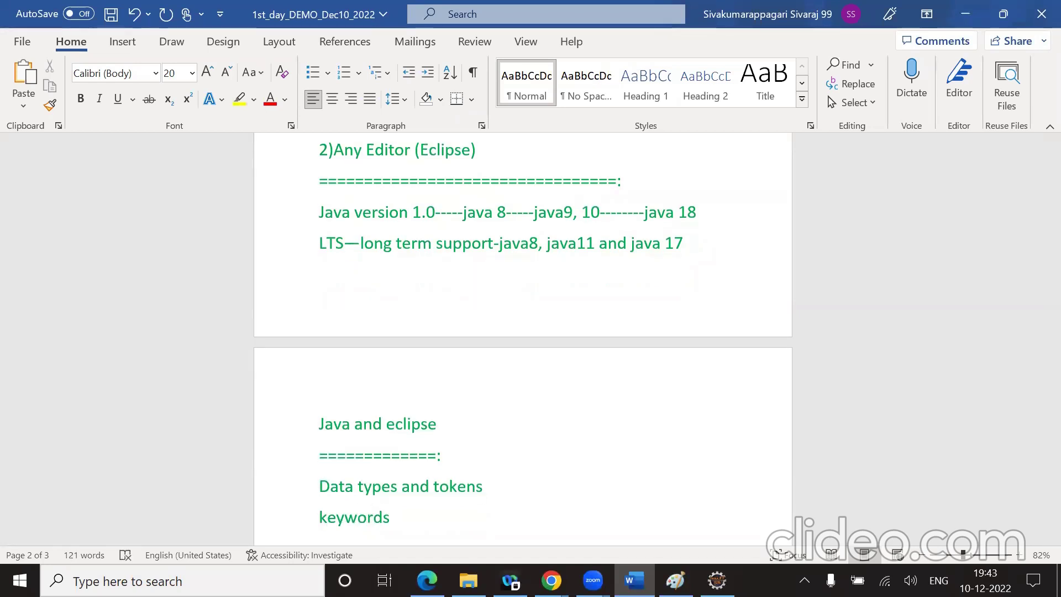